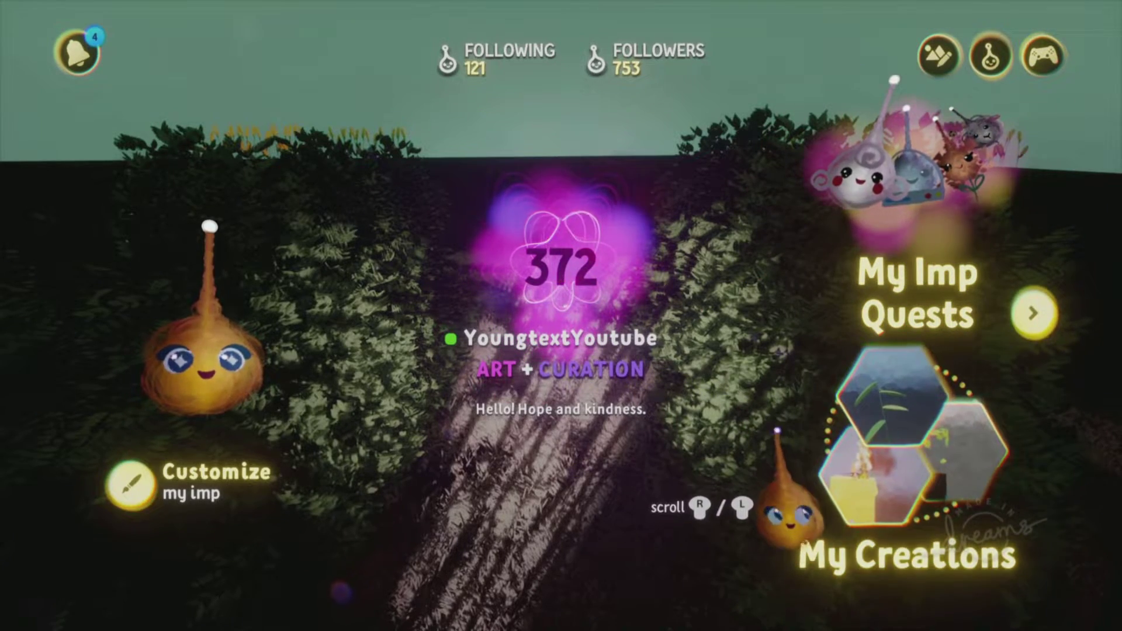
Open the Animation run preset element from My Creations for editing
click(844, 525)
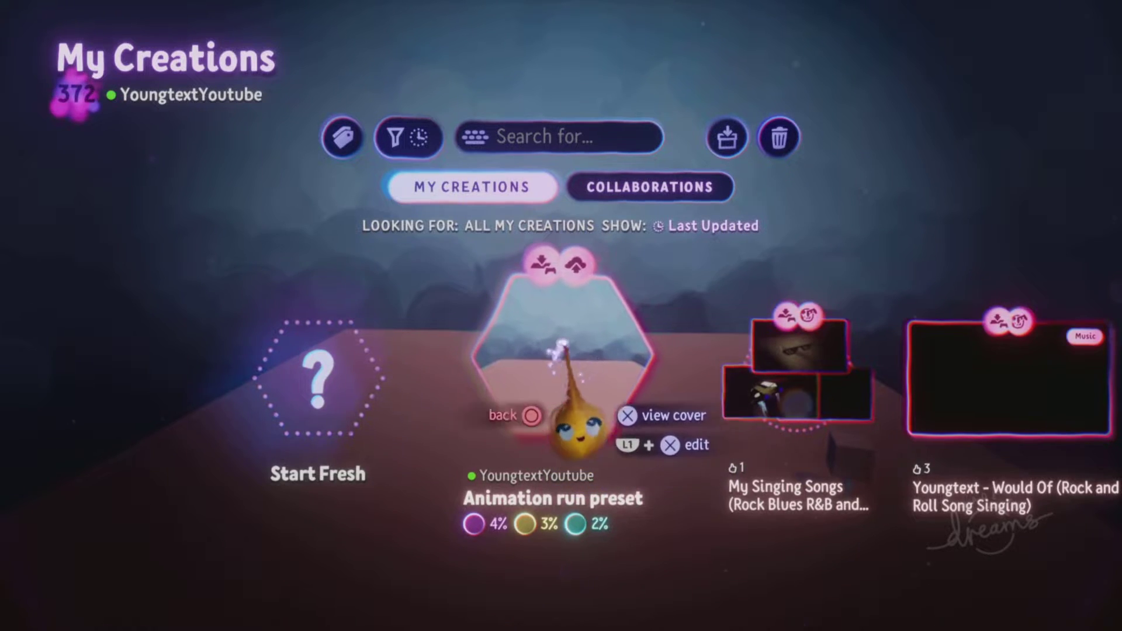
click(552, 356)
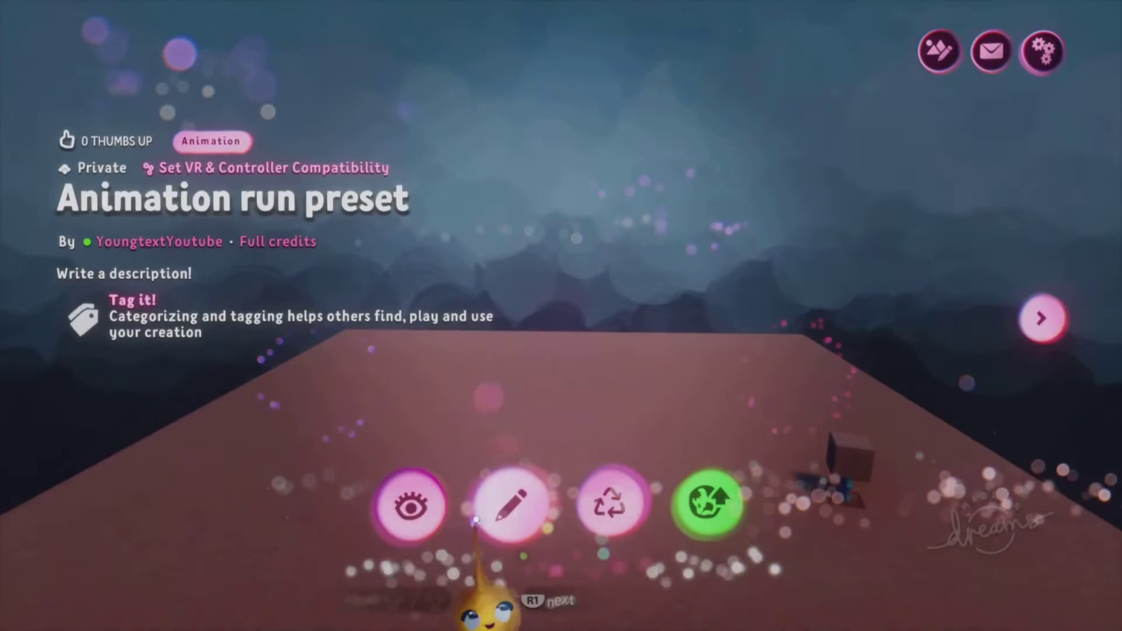
click(508, 501)
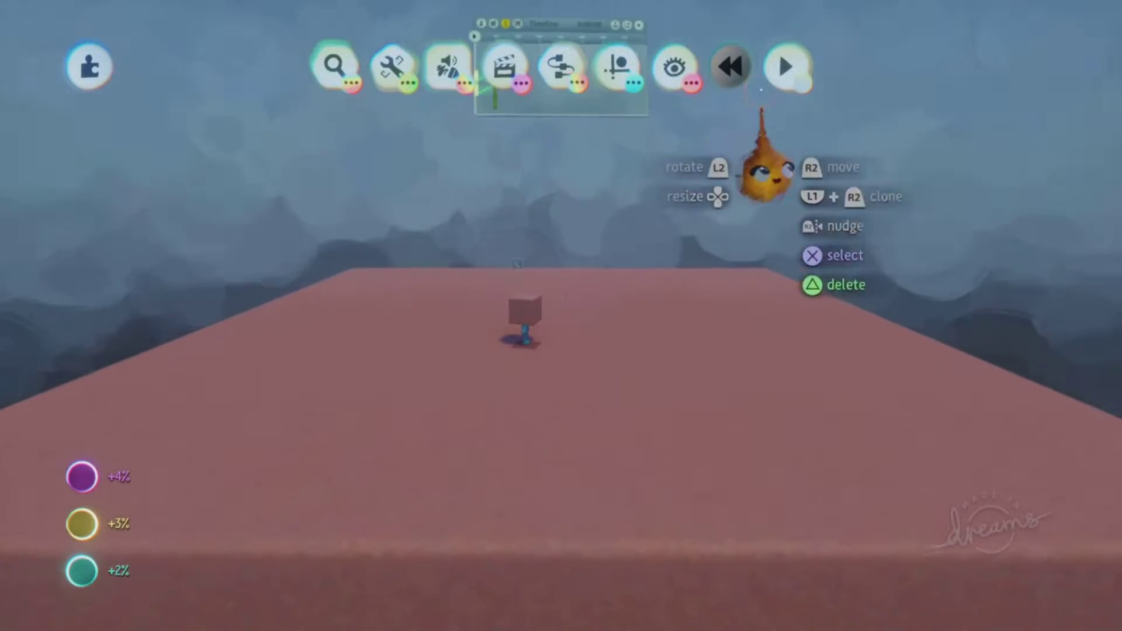
Start time in the scene and save a version of the element
click(784, 67)
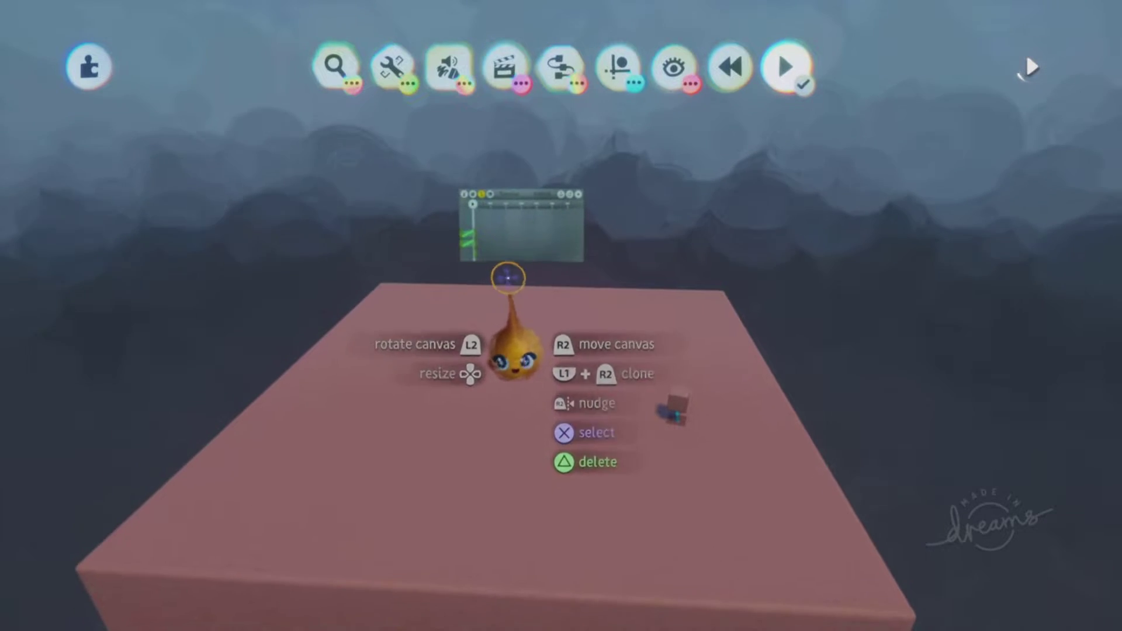
key(Escape)
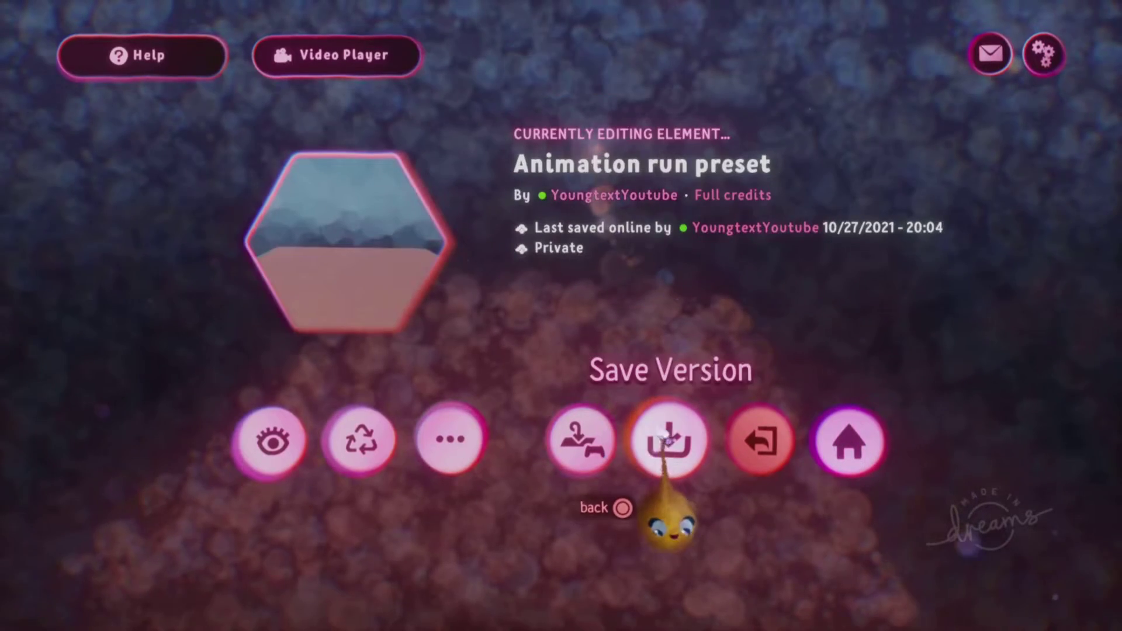
click(672, 445)
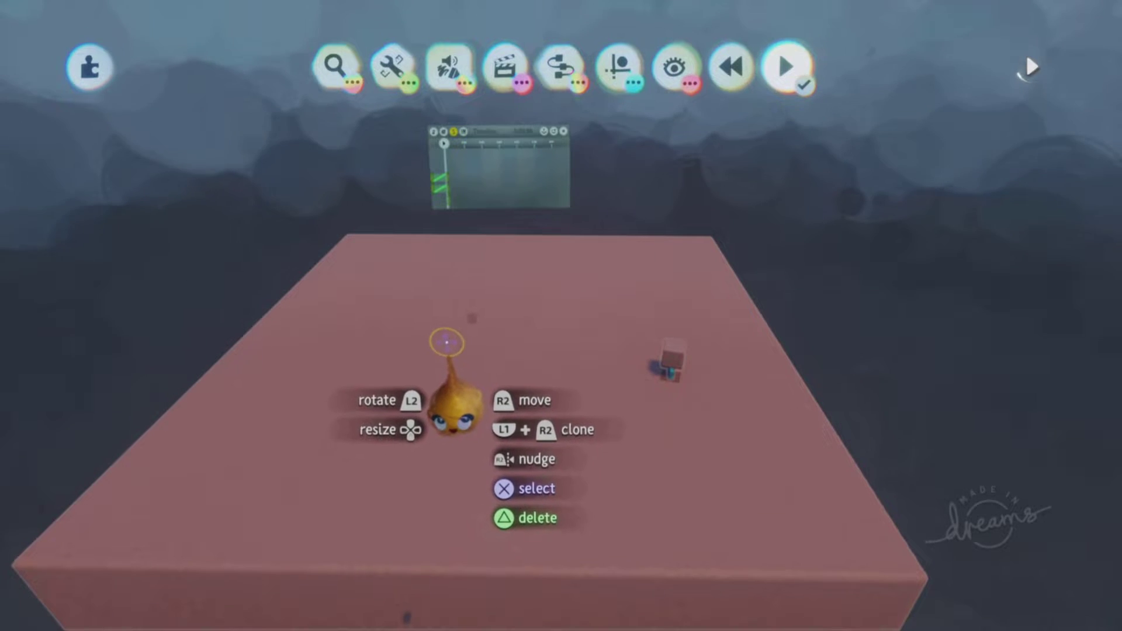
Try to stamp the Animation run preset from My Creations into the open scene
click(334, 66)
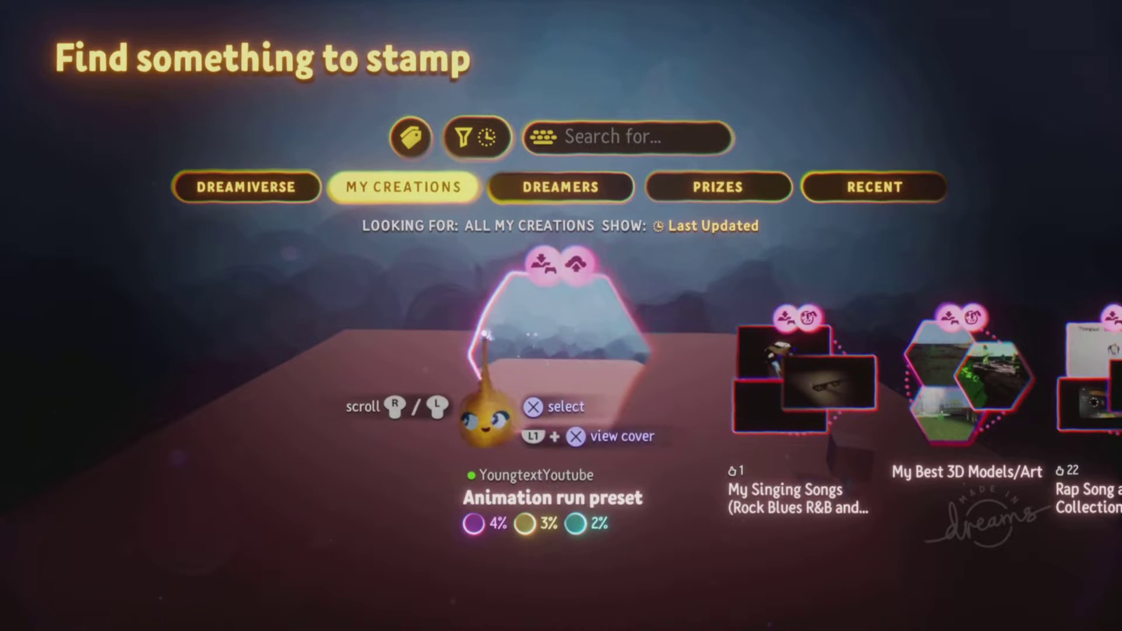
click(491, 335)
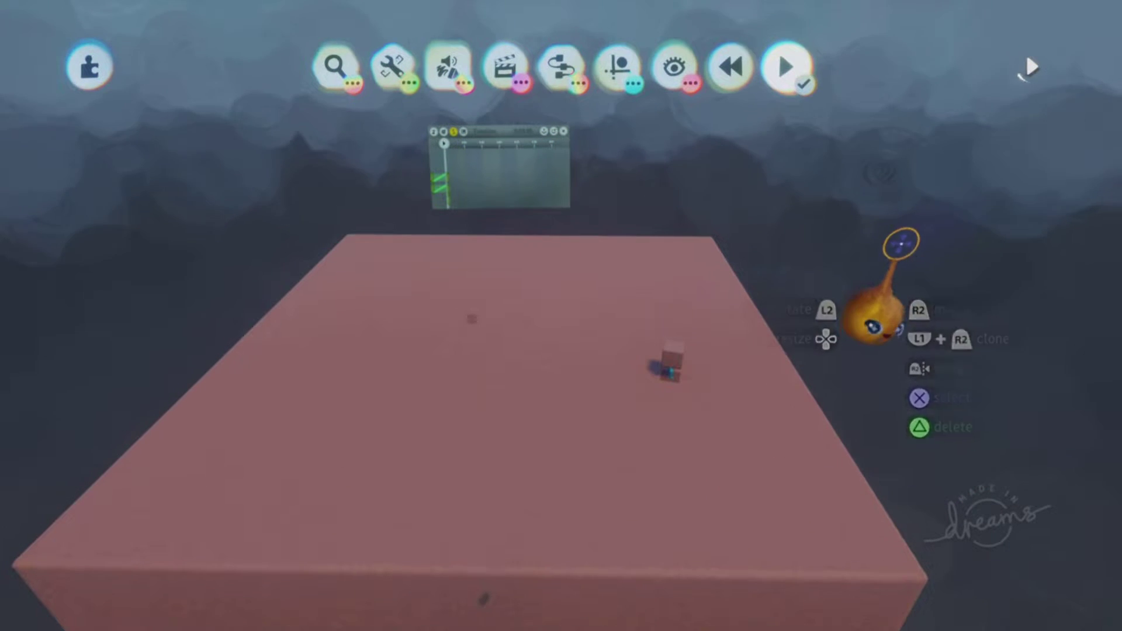
click(334, 65)
click(583, 355)
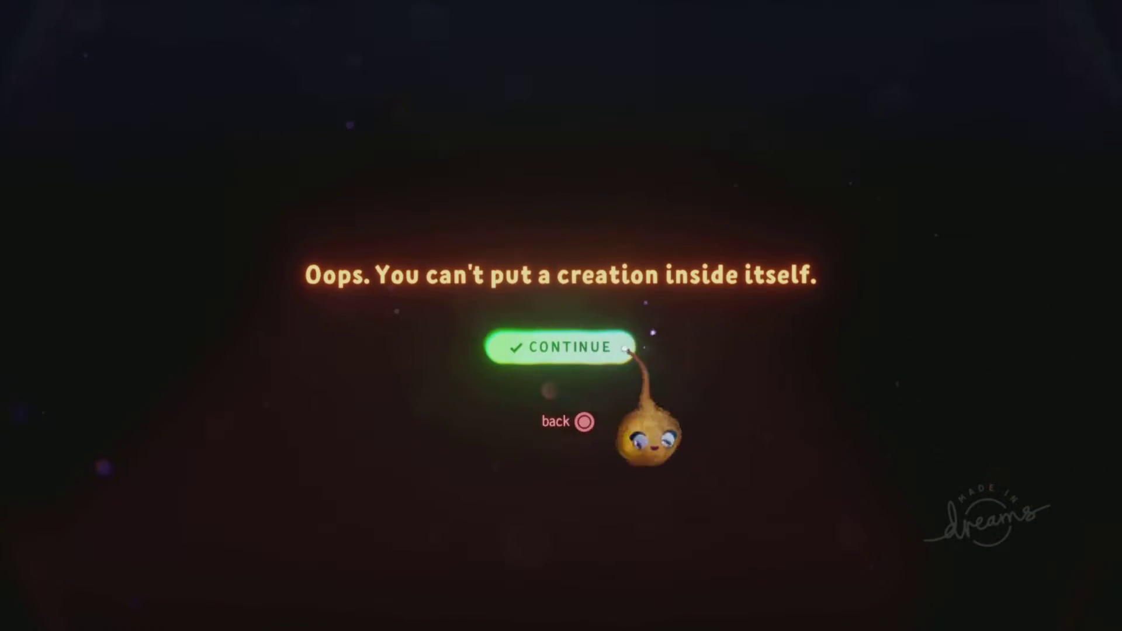
click(593, 353)
key(Escape)
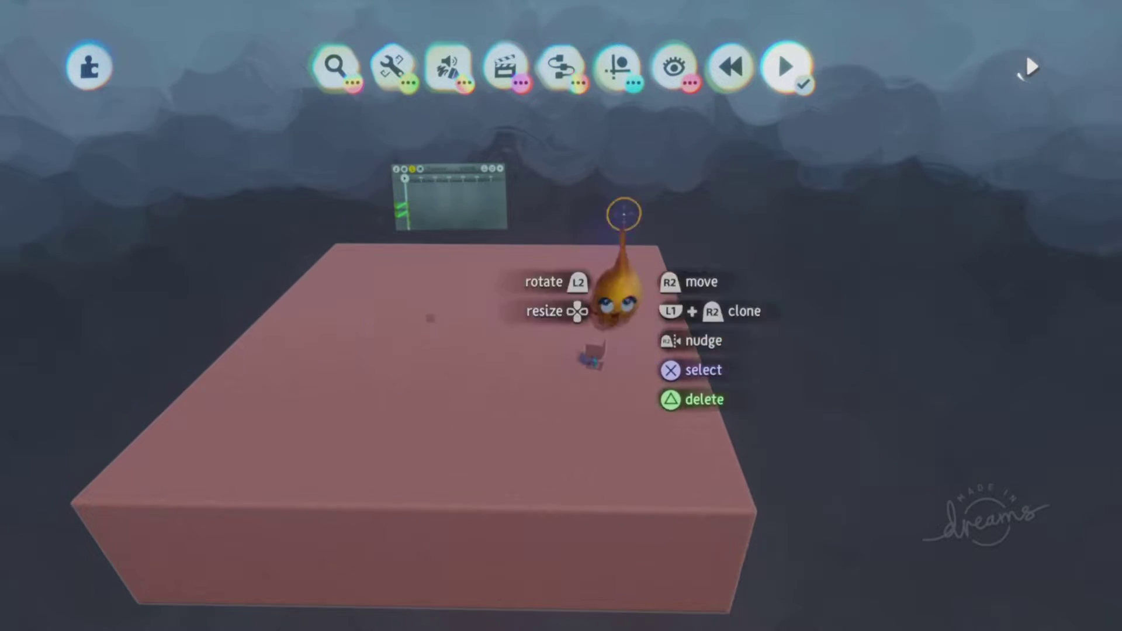
Rewind the scene to its start and make the second block character visible through the show/hide options
scroll(438, 508, up, 1)
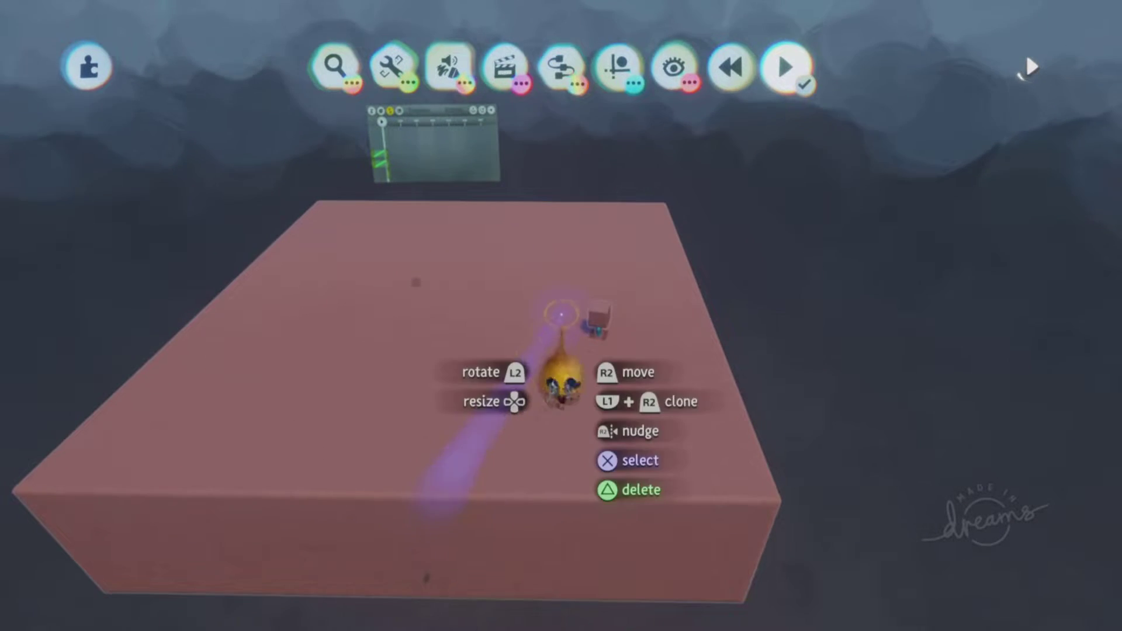
scroll(445, 322, up, 1)
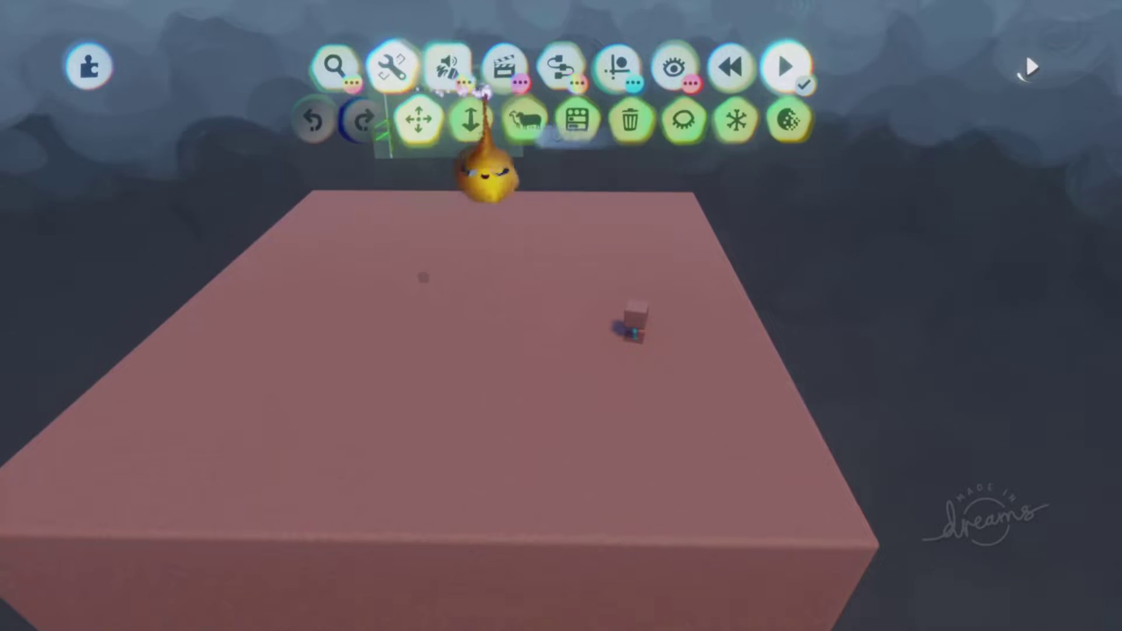
click(730, 67)
scroll(513, 283, up, 2)
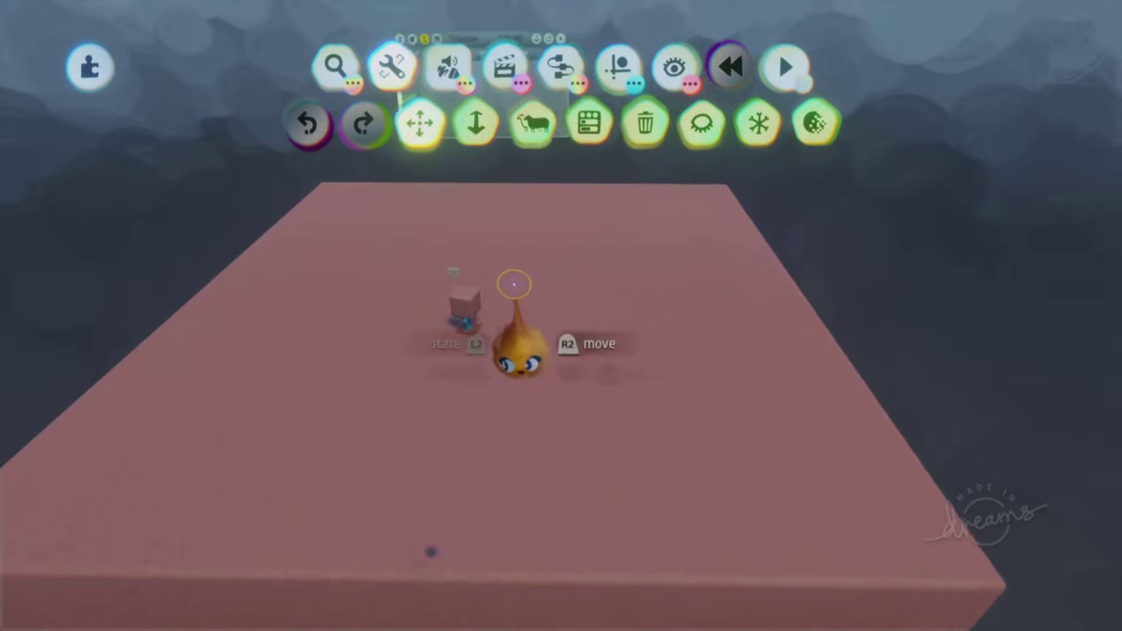
click(673, 68)
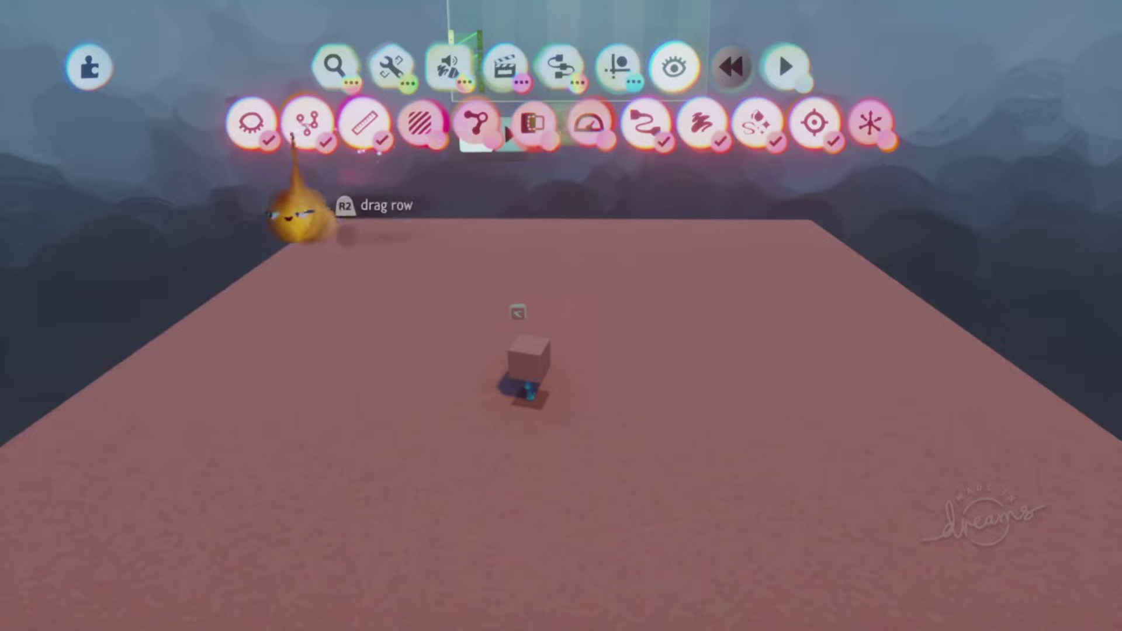
scroll(525, 397, up, 5)
mouse_move(509, 376)
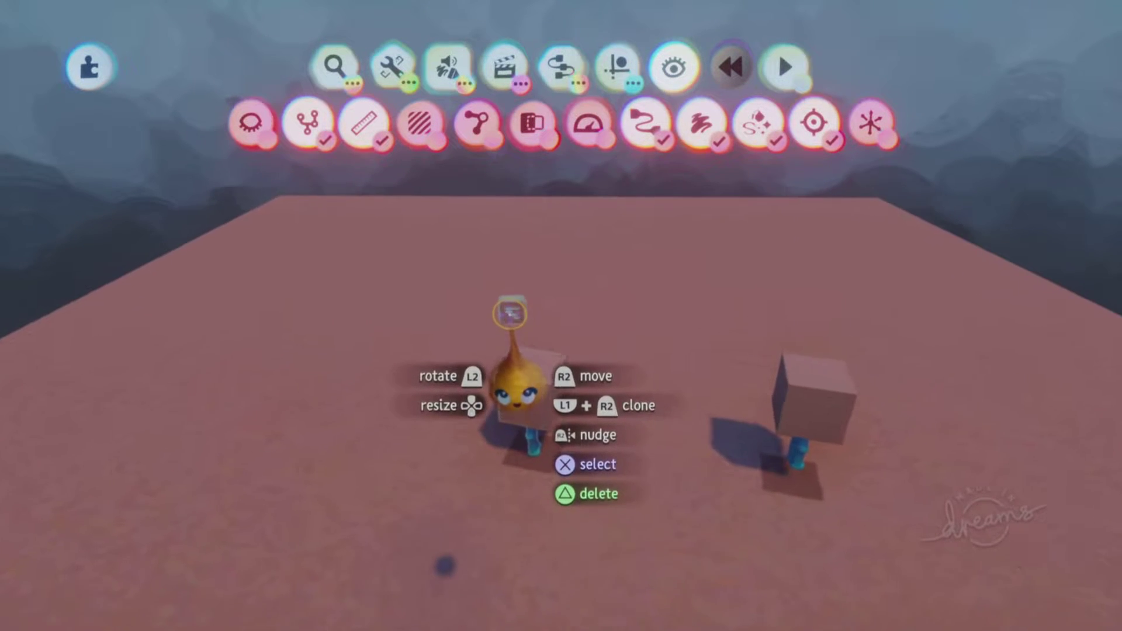
Select the character beneath the gadget to compare it with its neighbour, and clear the selection
click(543, 426)
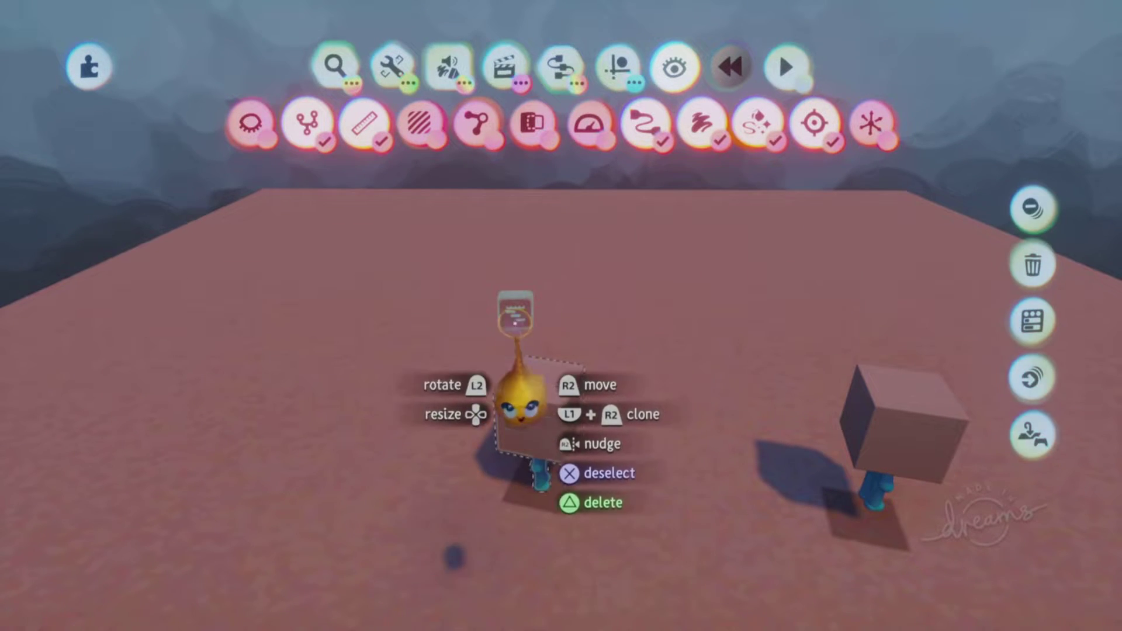
scroll(550, 388, down, 8)
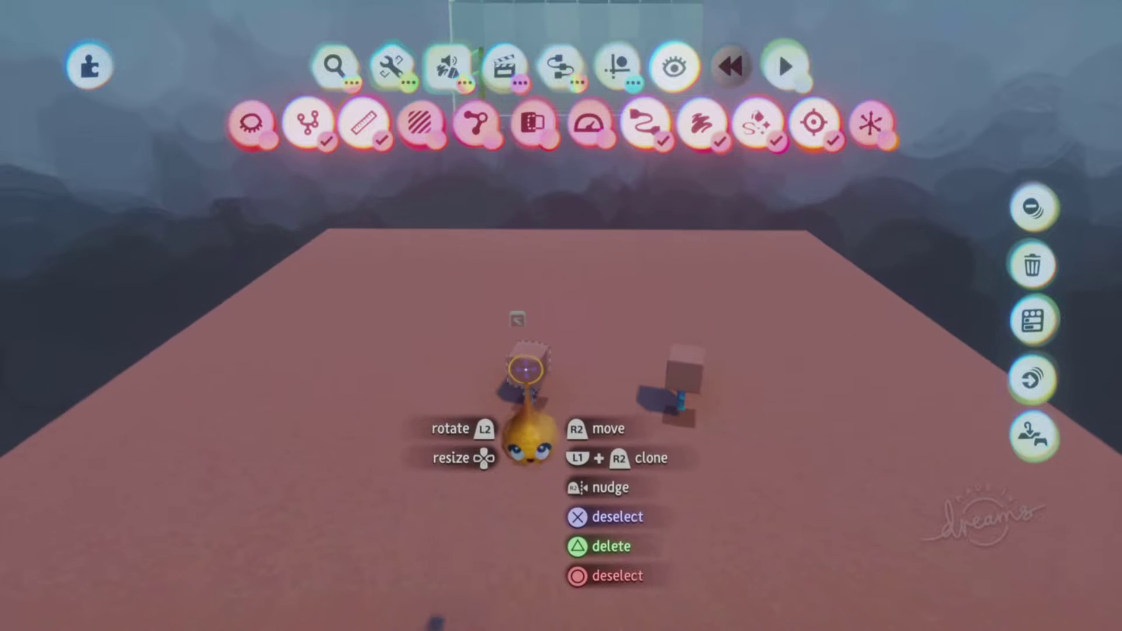
scroll(532, 345, right, 2)
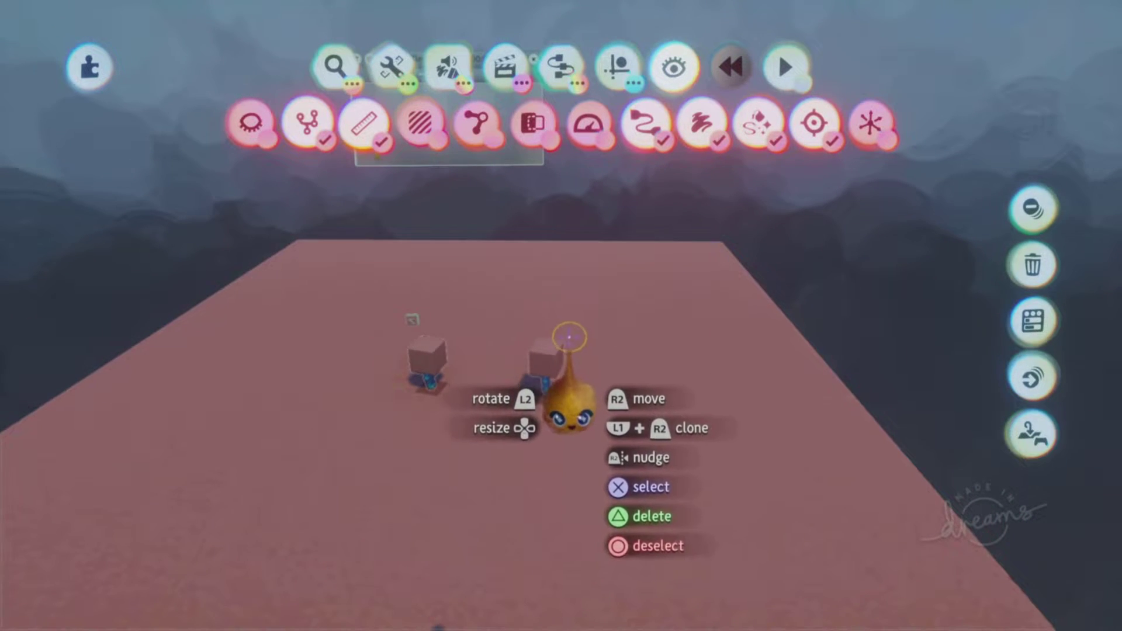
key(Escape)
Play the character animation across the platform to preview the run, and rewind the scene
click(782, 68)
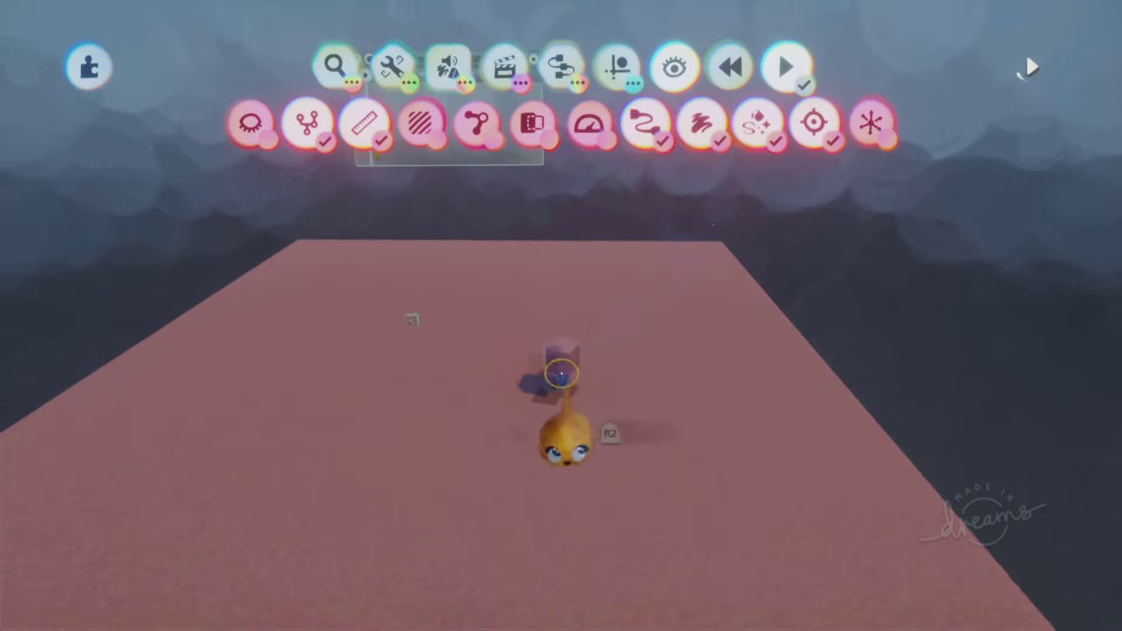
scroll(561, 326, down, 2)
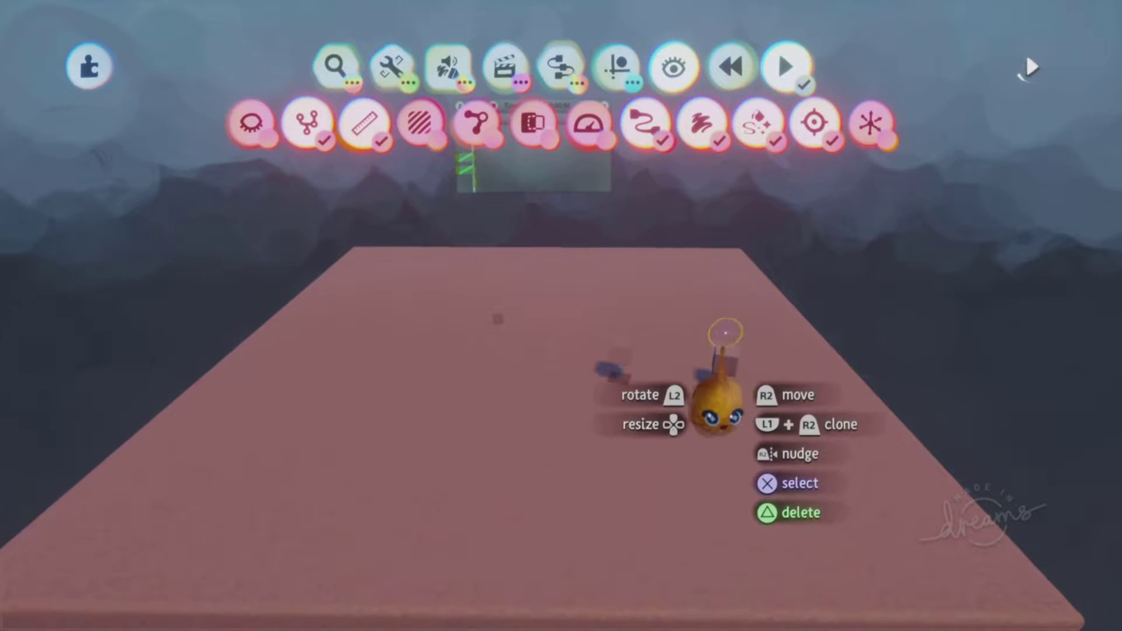
click(733, 67)
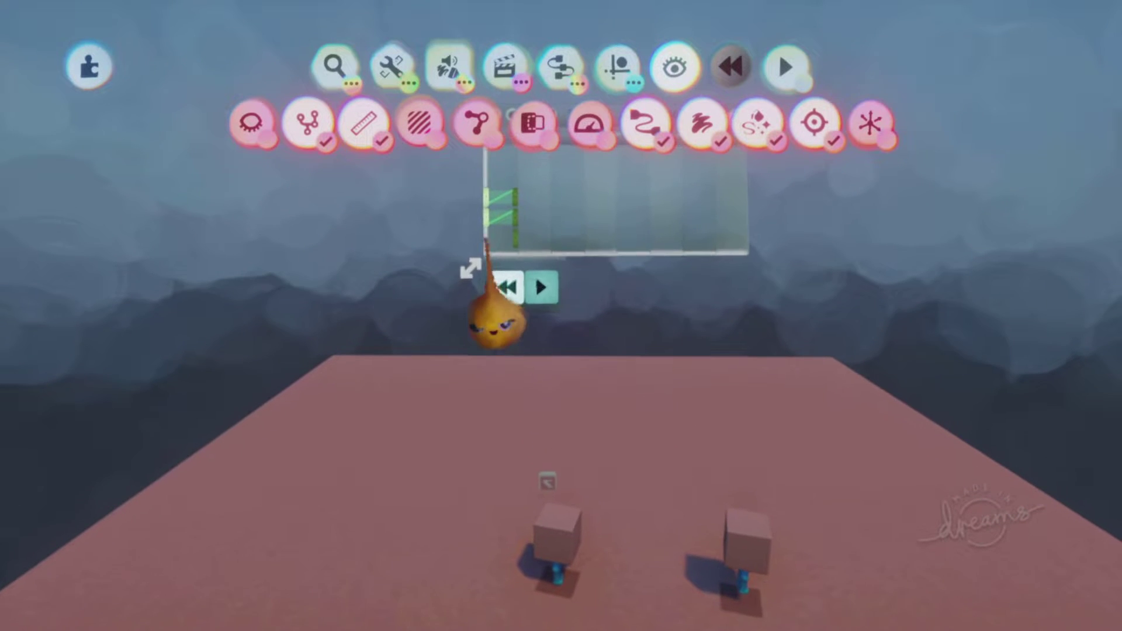
Examine the Physical Properties of both character groups in the lowest timeline keyframe, and stop its recording
click(486, 240)
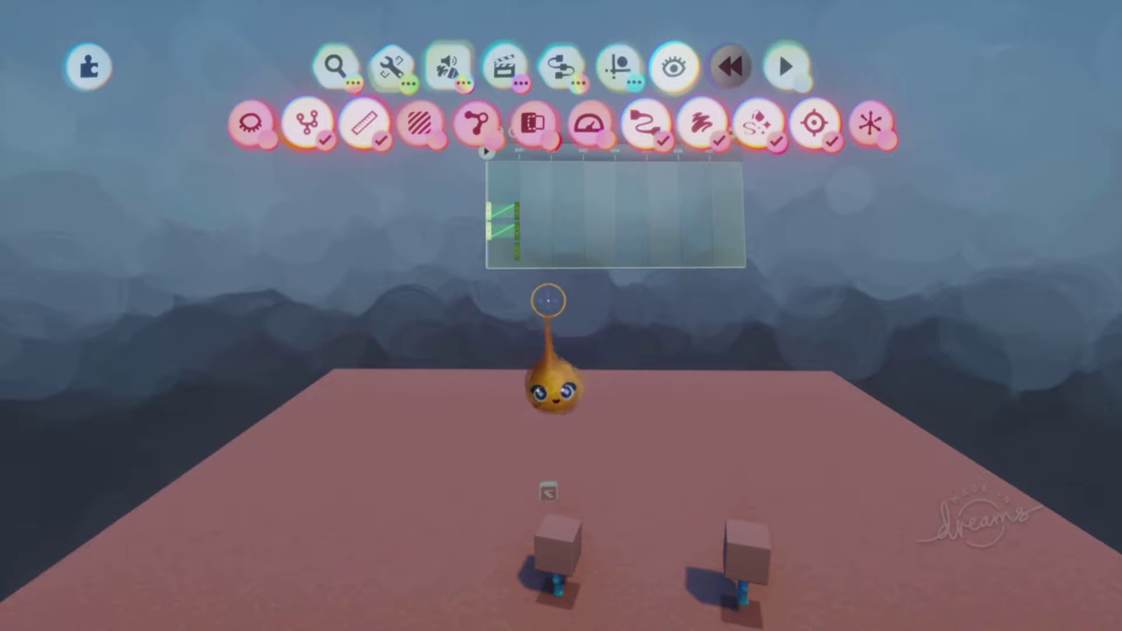
click(516, 246)
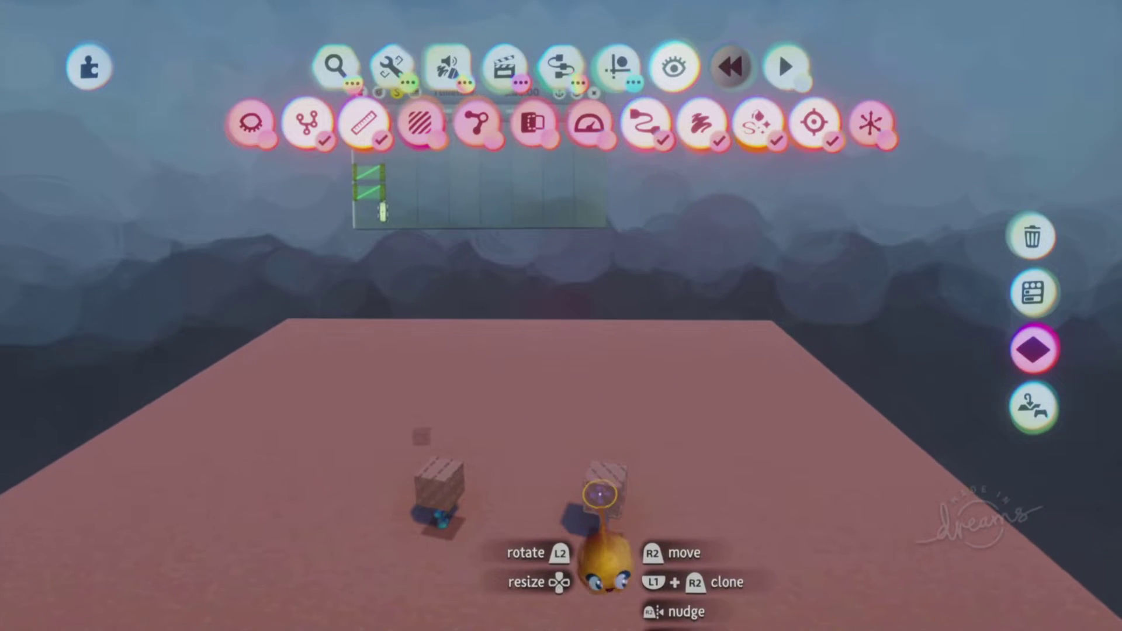
click(382, 213)
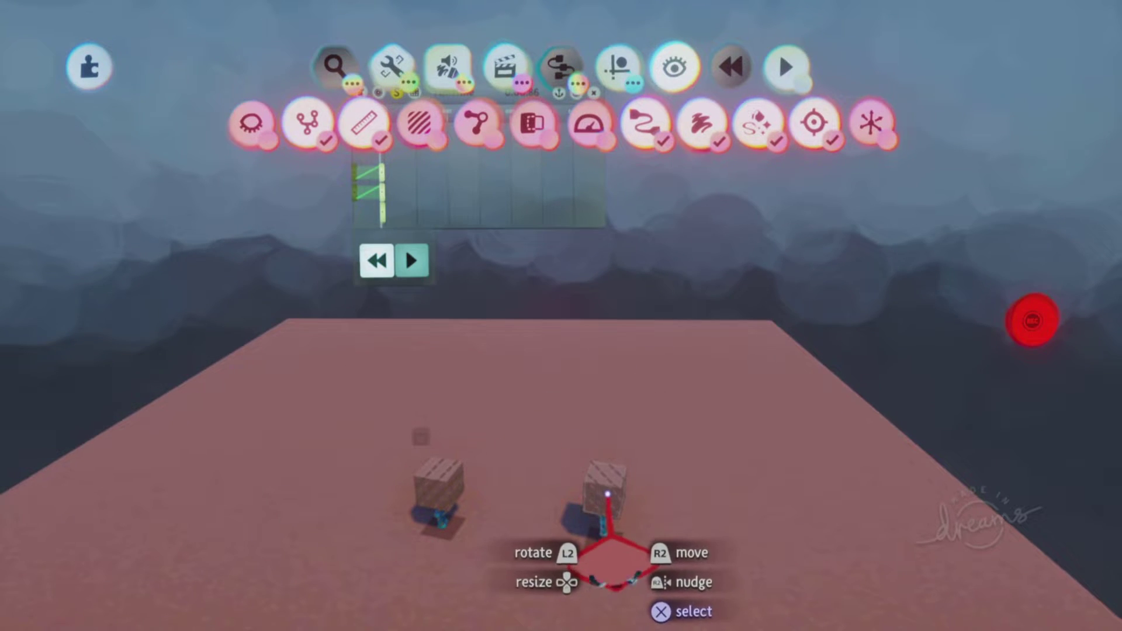
click(606, 494)
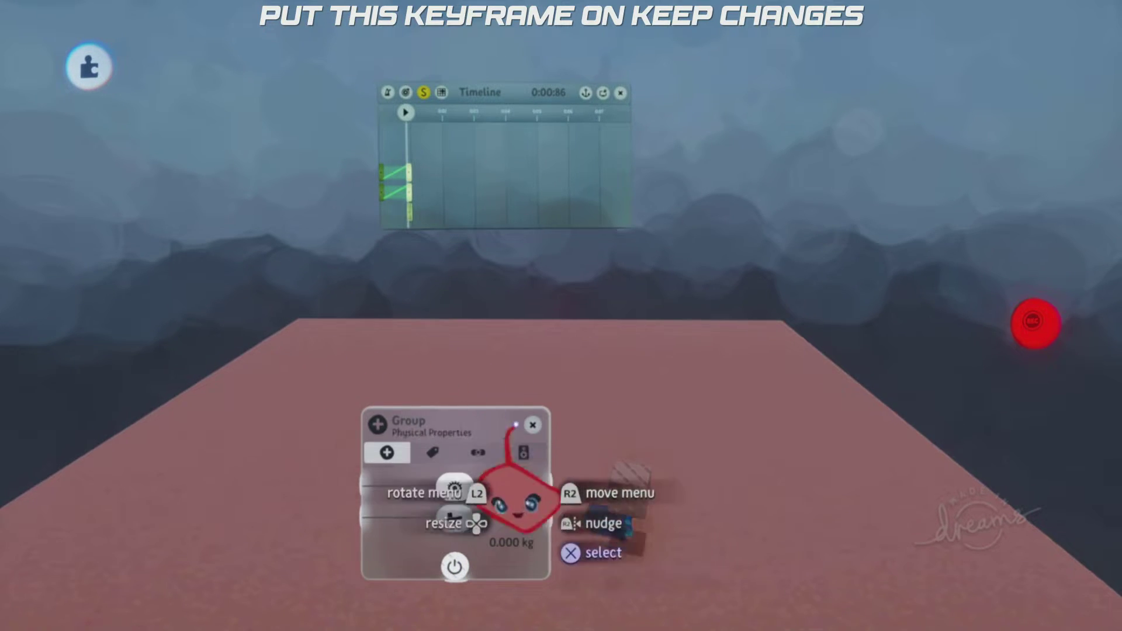
click(587, 501)
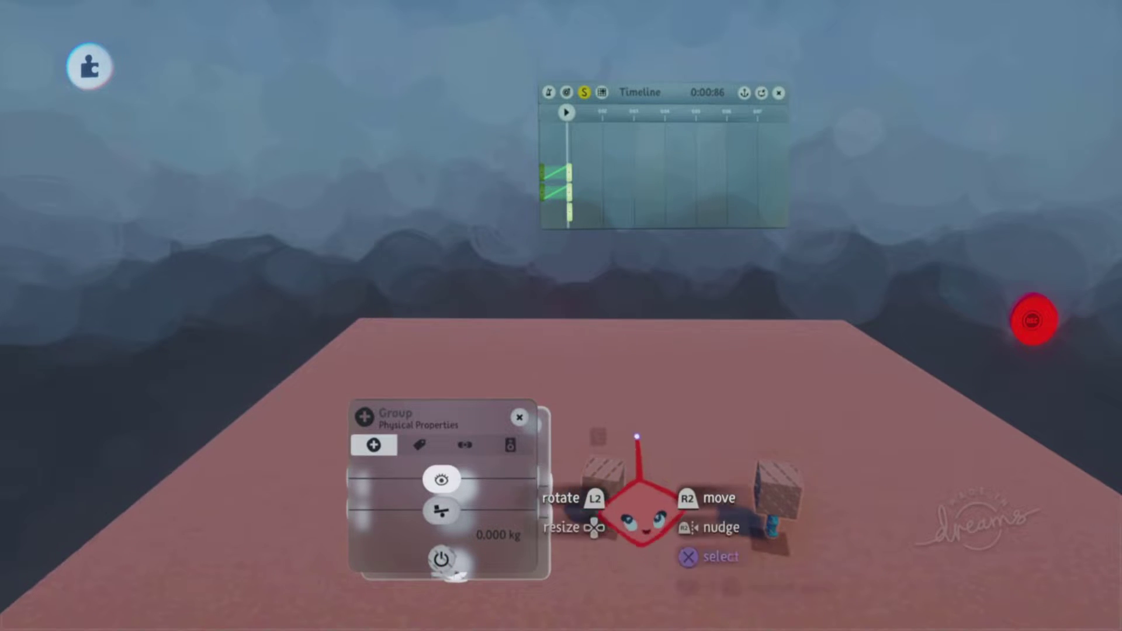
click(1033, 319)
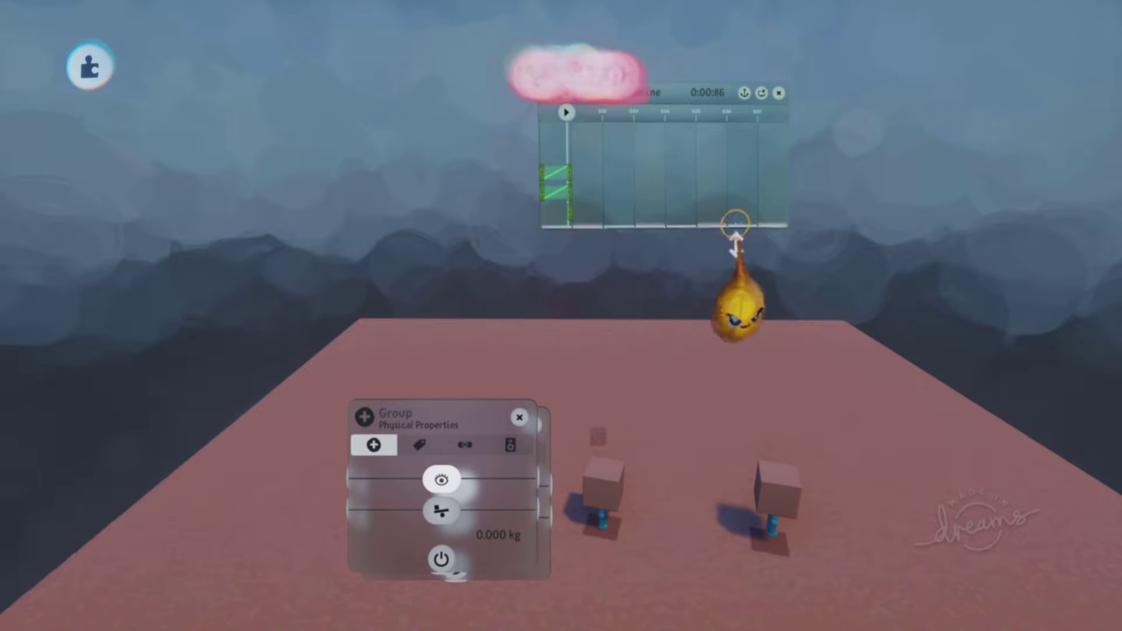
Rewind and play the scene, checking the timeline playhead against the lowest keyframe
click(732, 70)
click(788, 71)
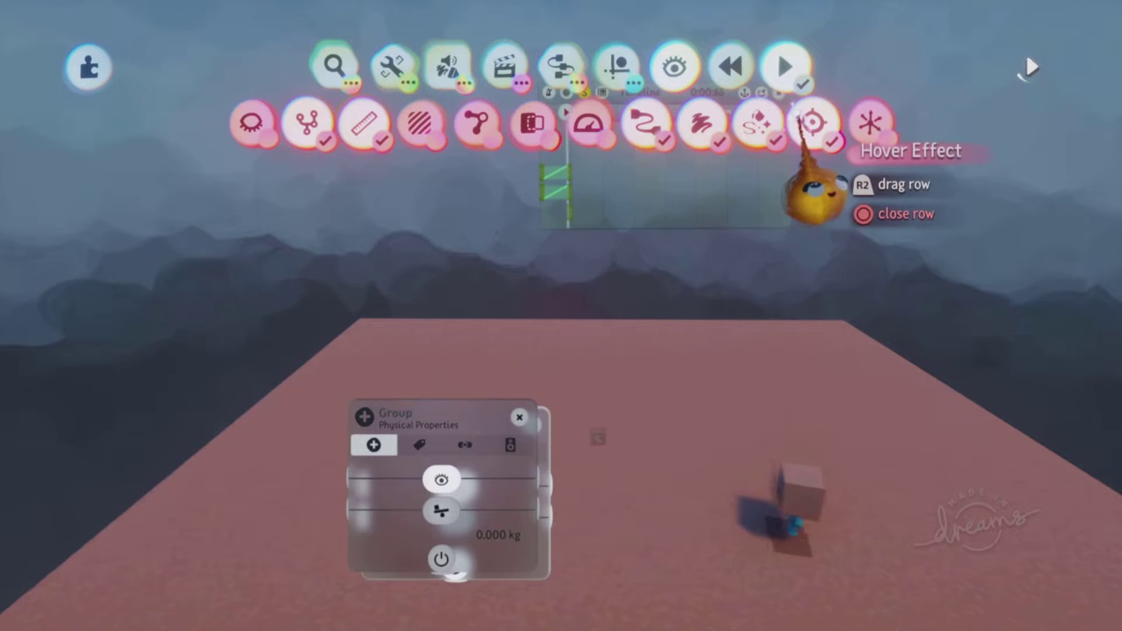
scroll(503, 262, up, 5)
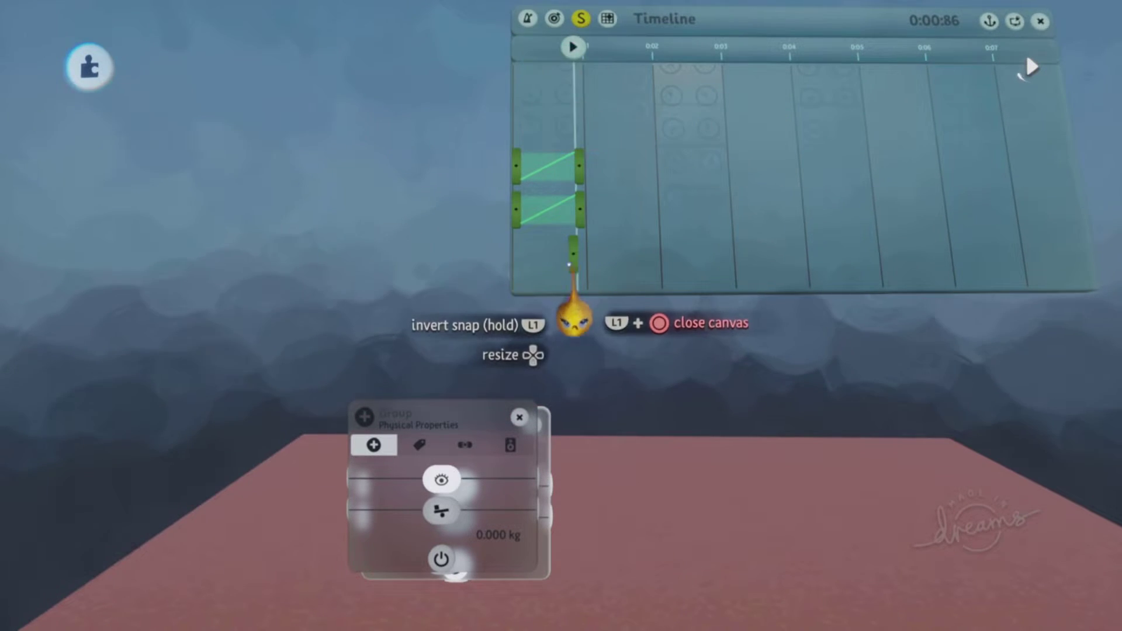
scroll(584, 275, down, 5)
key(Tab)
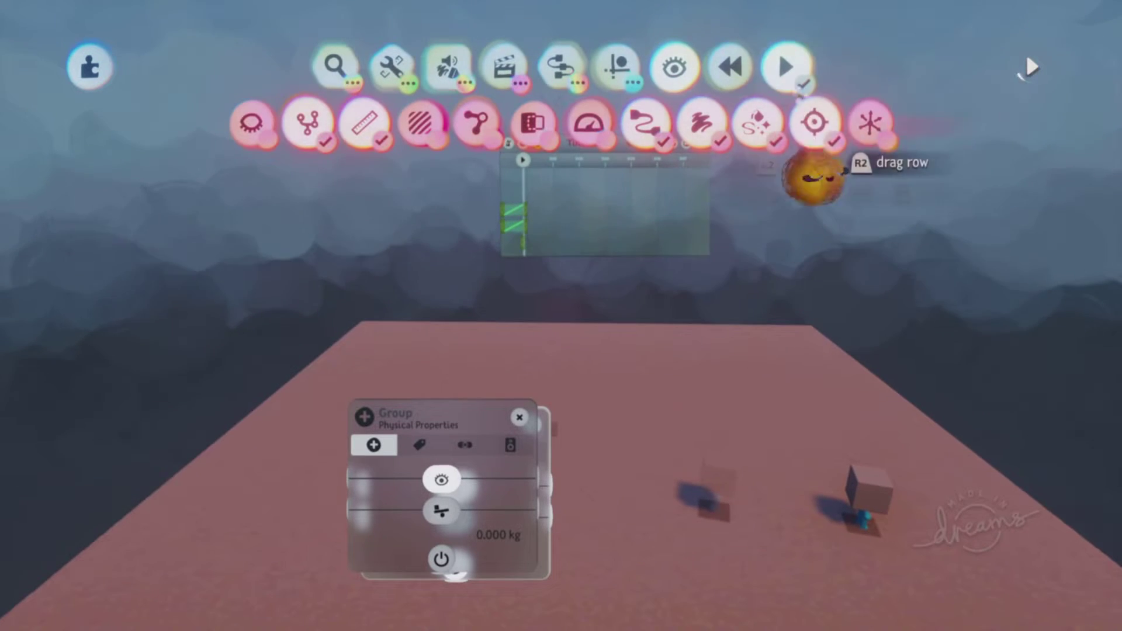
Replay the scene from the start twice and inspect the moment the playhead meets the lowest keyframe
click(742, 68)
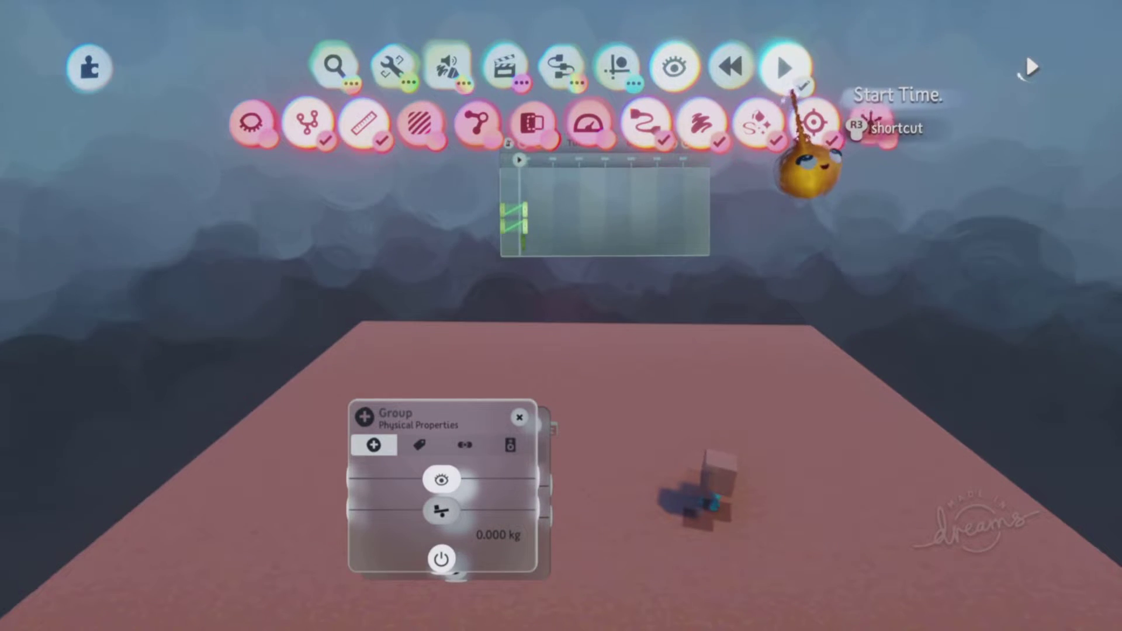
scroll(613, 292, up, 5)
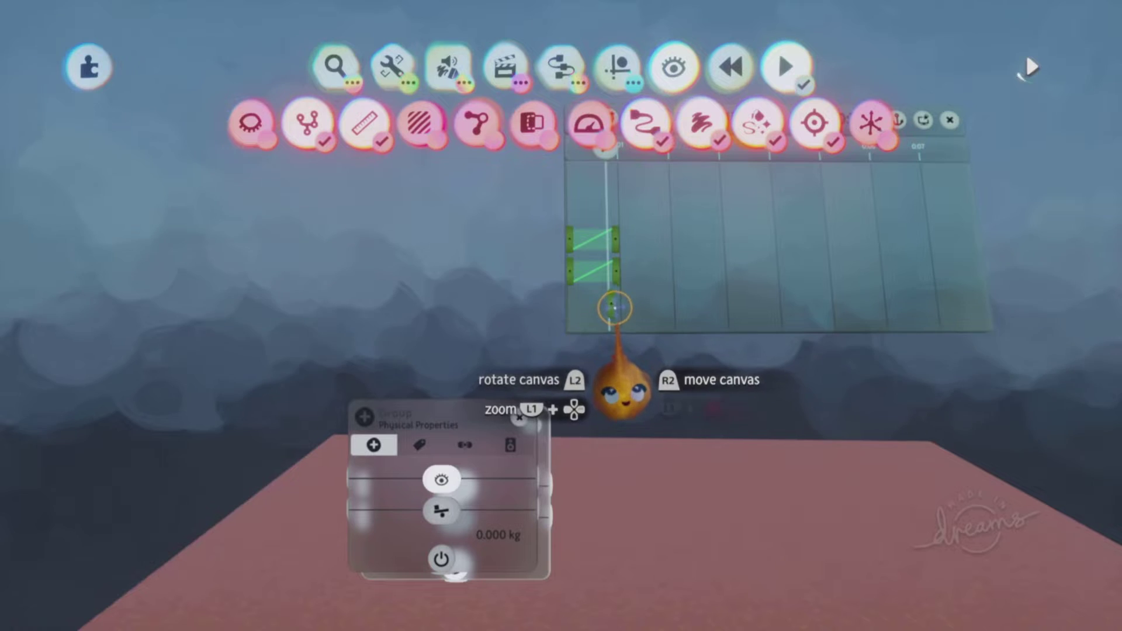
scroll(642, 298, down, 5)
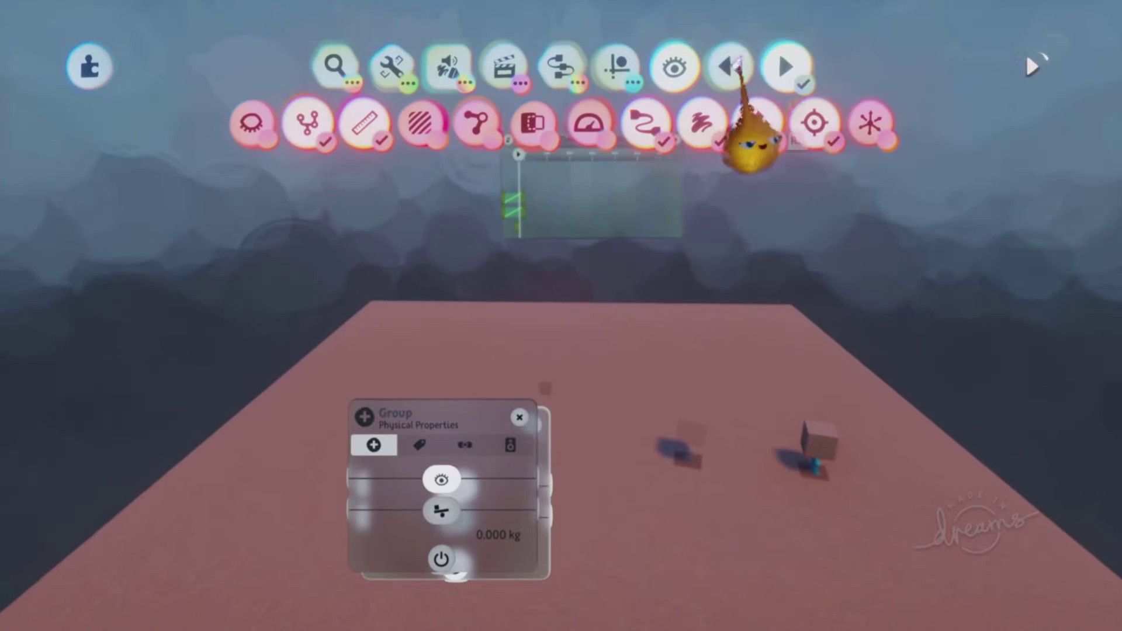
click(739, 69)
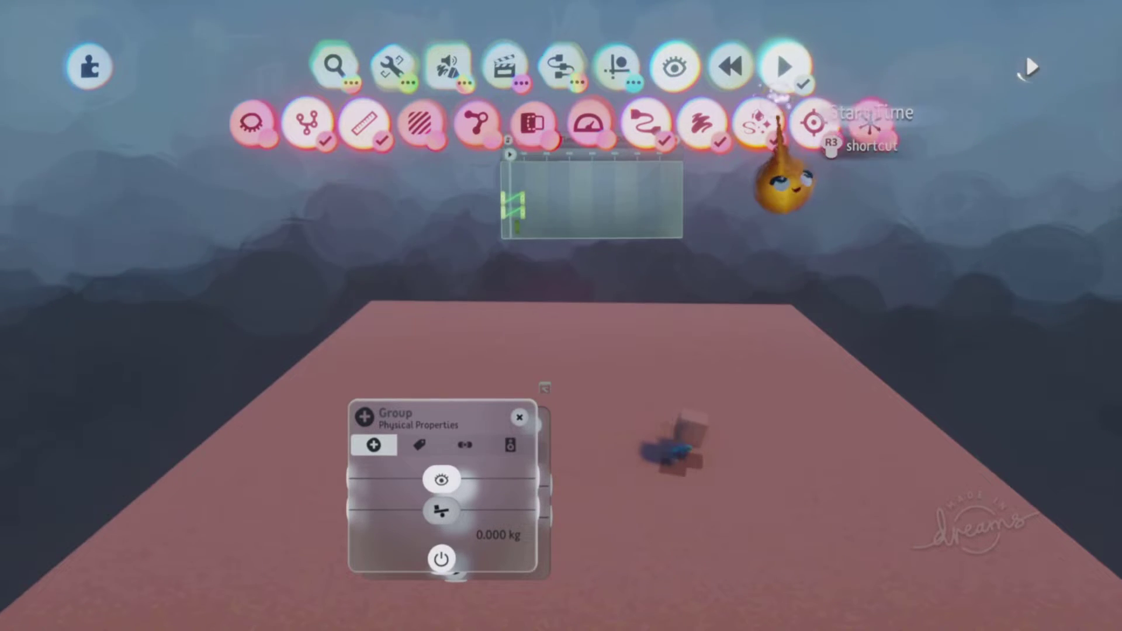
click(782, 71)
scroll(573, 277, up, 5)
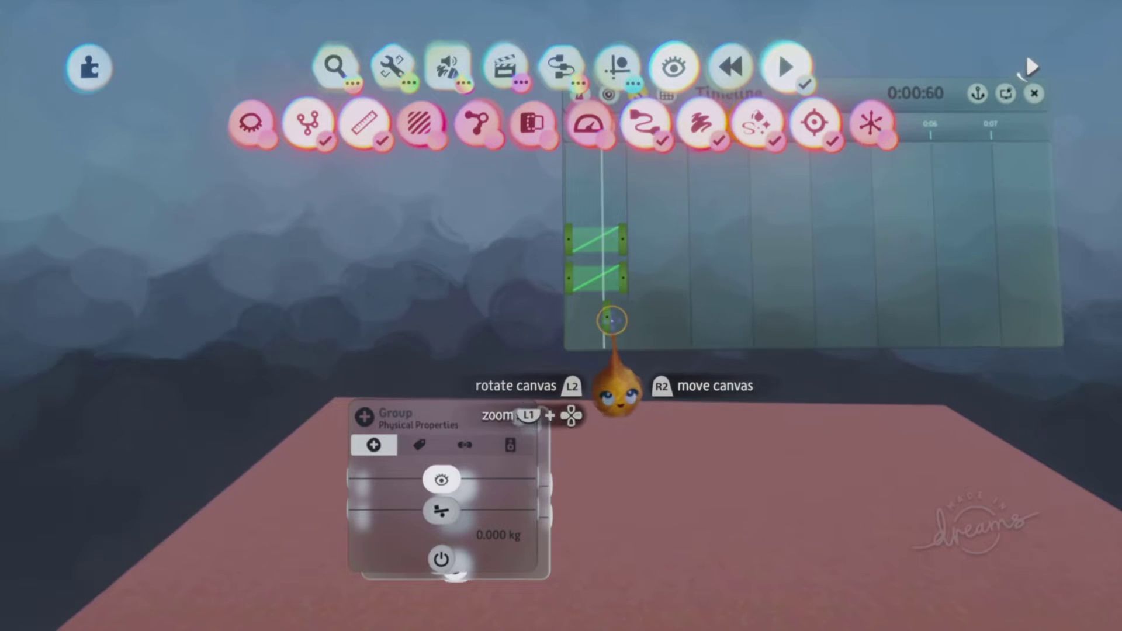
Close the Physical Properties of the character groups and rewind the scene to its start
scroll(591, 368, down, 5)
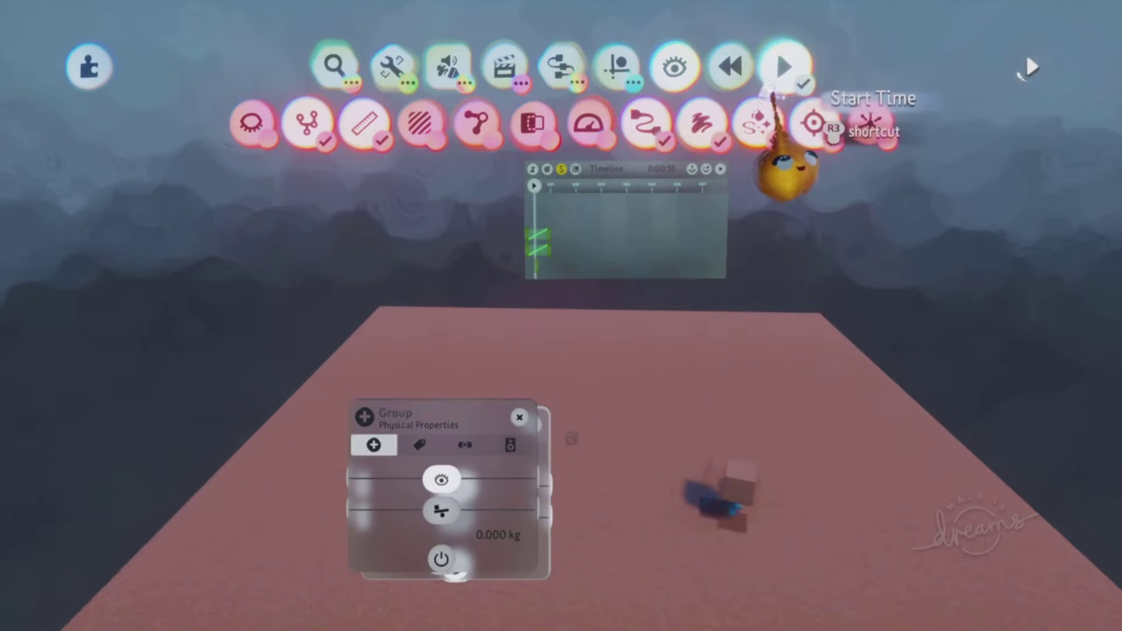
scroll(806, 300, down, 2)
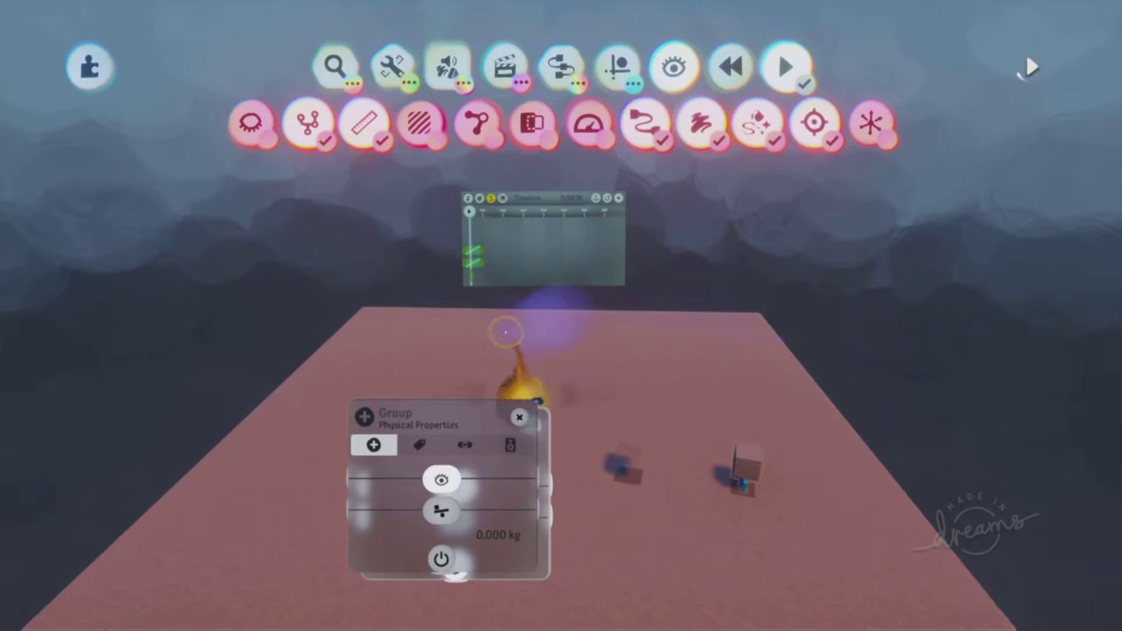
click(518, 417)
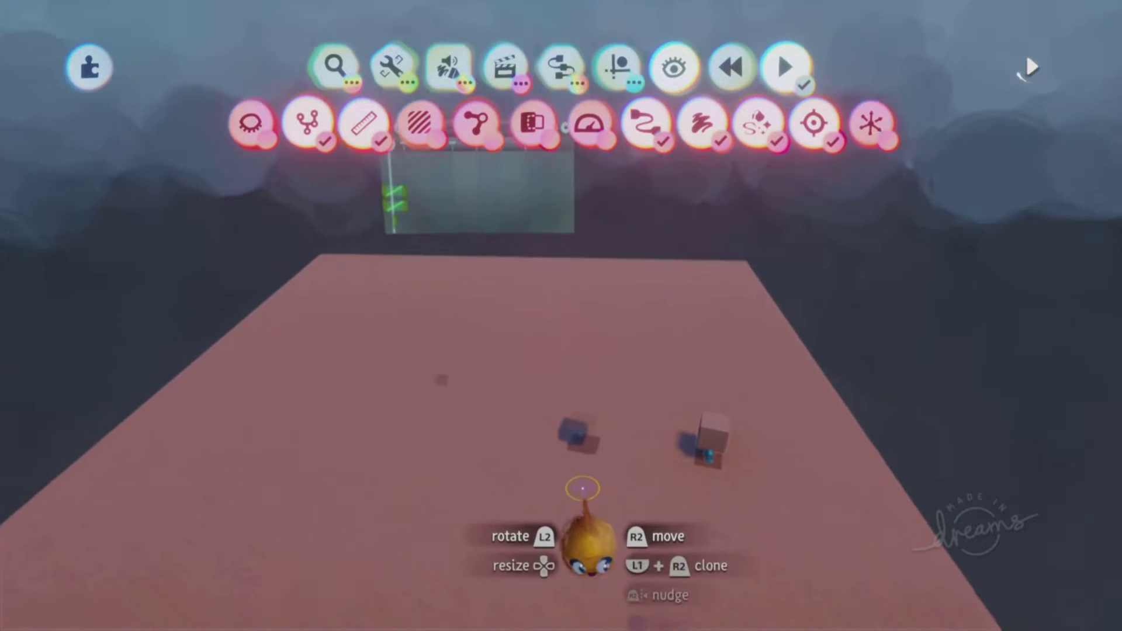
scroll(553, 468, down, 3)
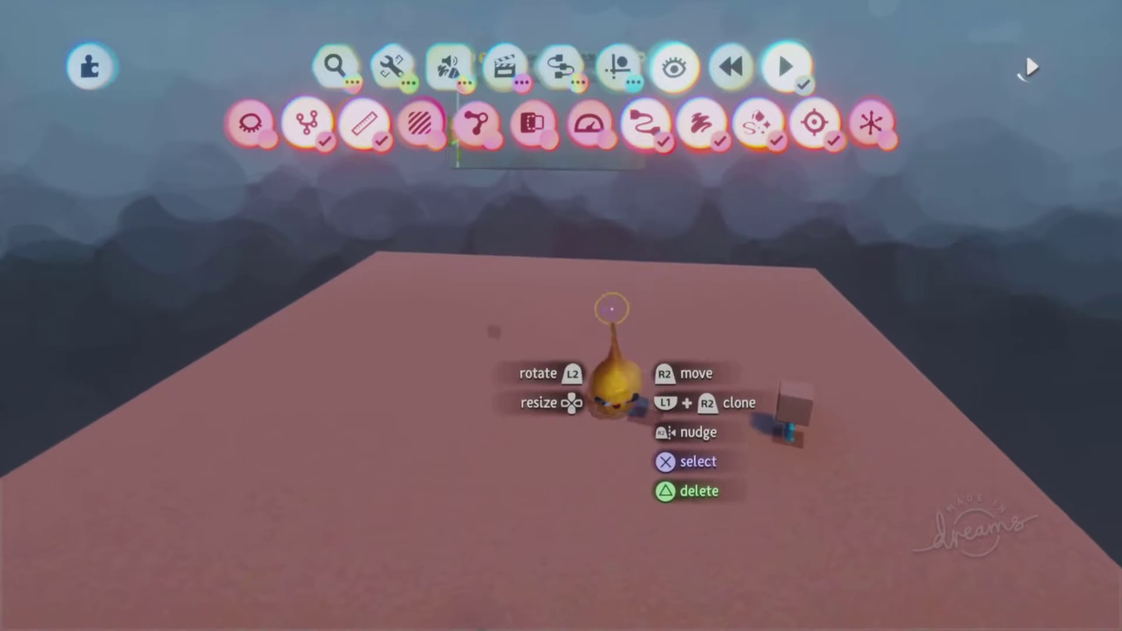
drag(611, 309, 733, 71)
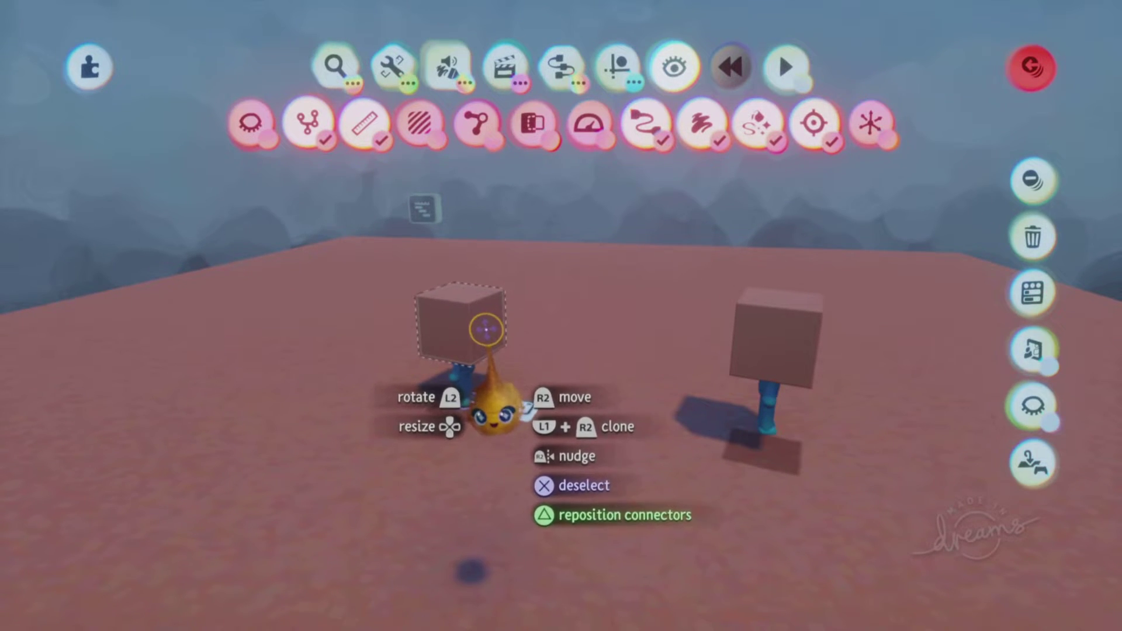
Delete the cubes covering both characters and exit the group's editing mode
click(486, 336)
key(Delete)
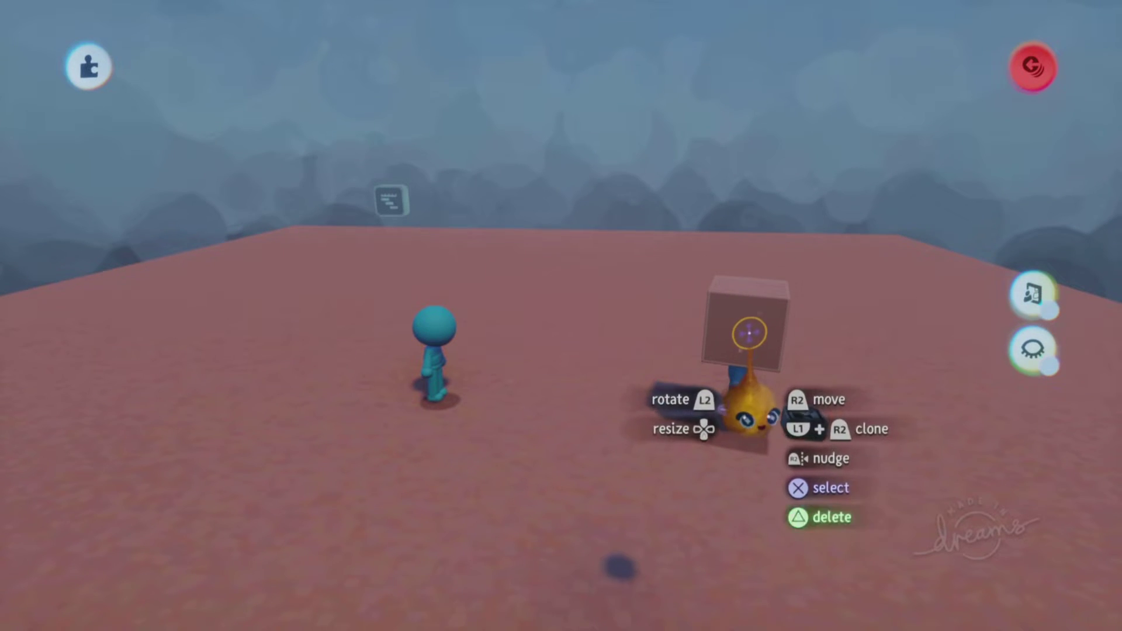
scroll(751, 347, down, 4)
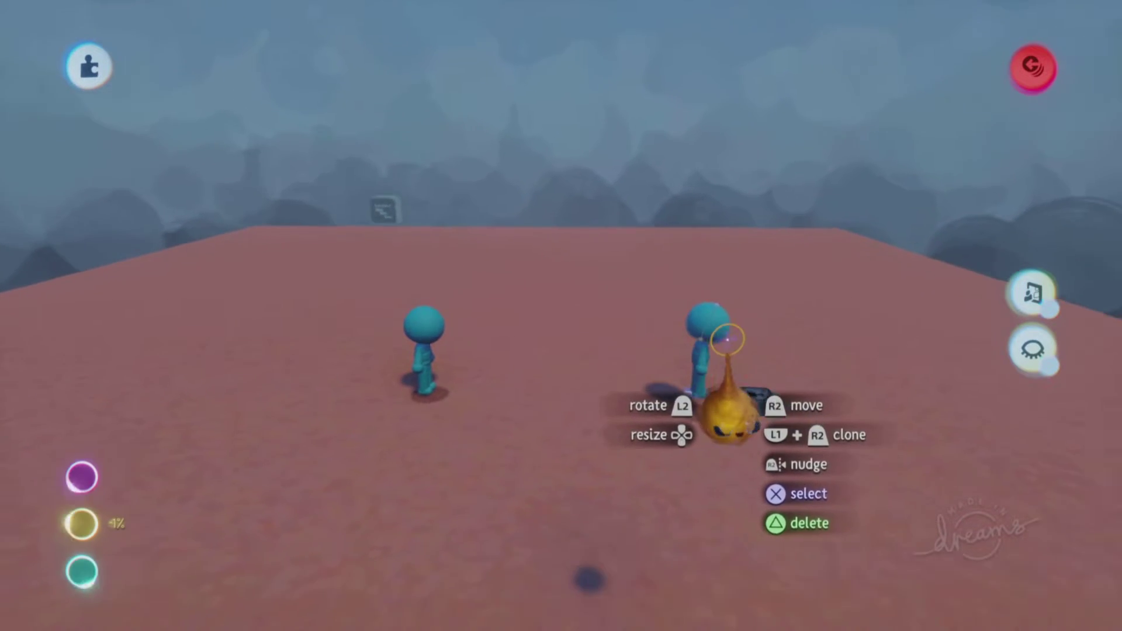
scroll(651, 340, up, 3)
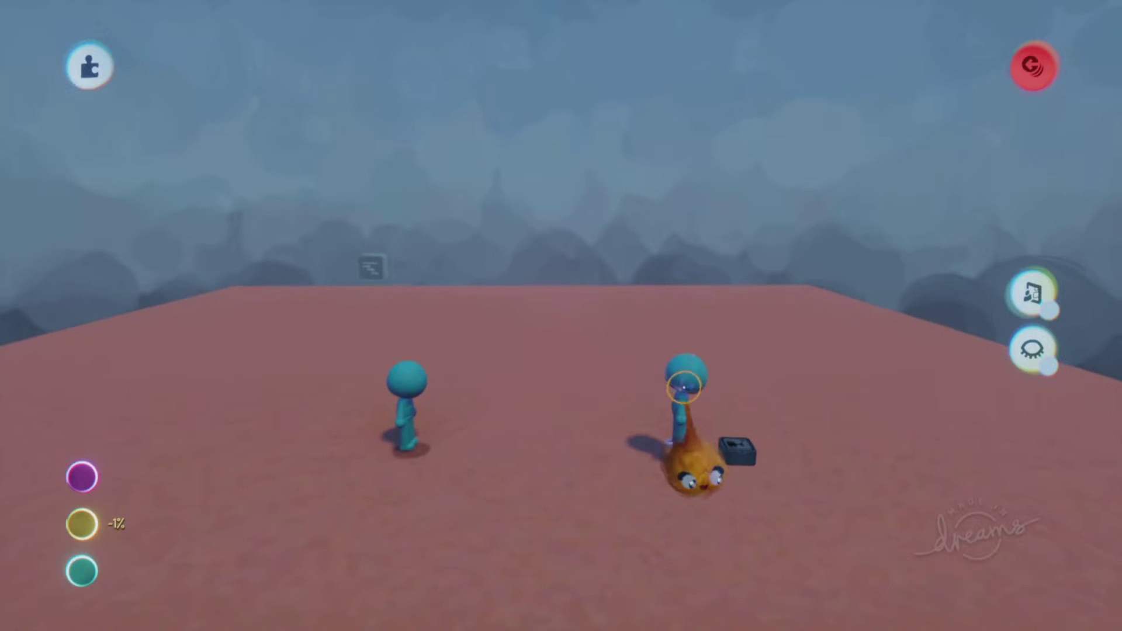
scroll(679, 390, left, 3)
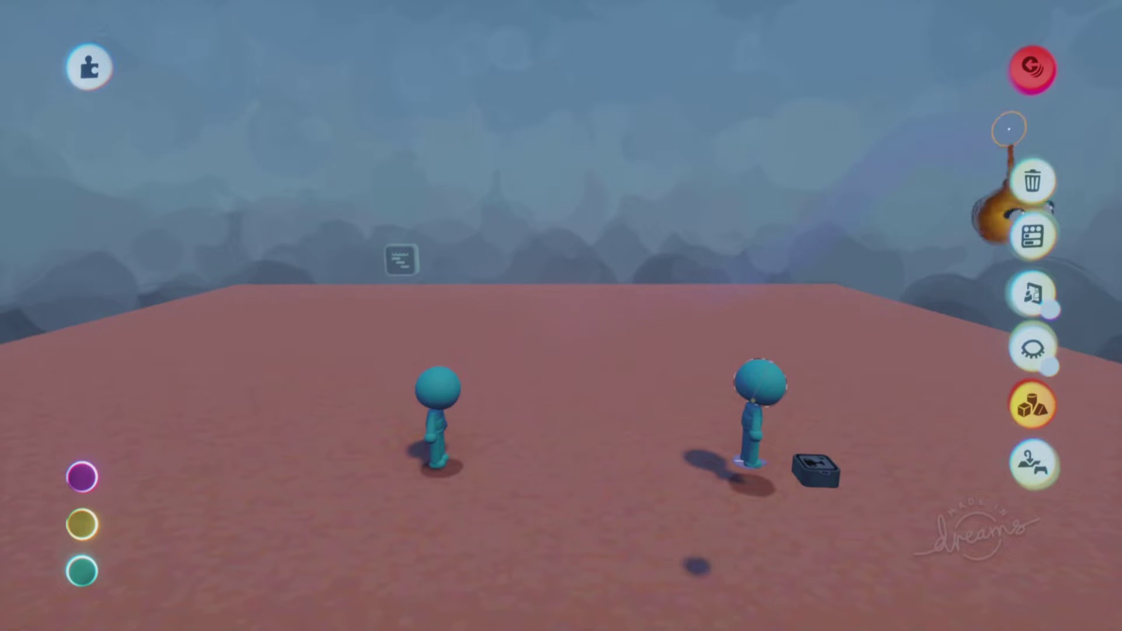
click(1032, 69)
Play the scene, rewind it and replay it to watch both uncovered characters
scroll(554, 330, down, 4)
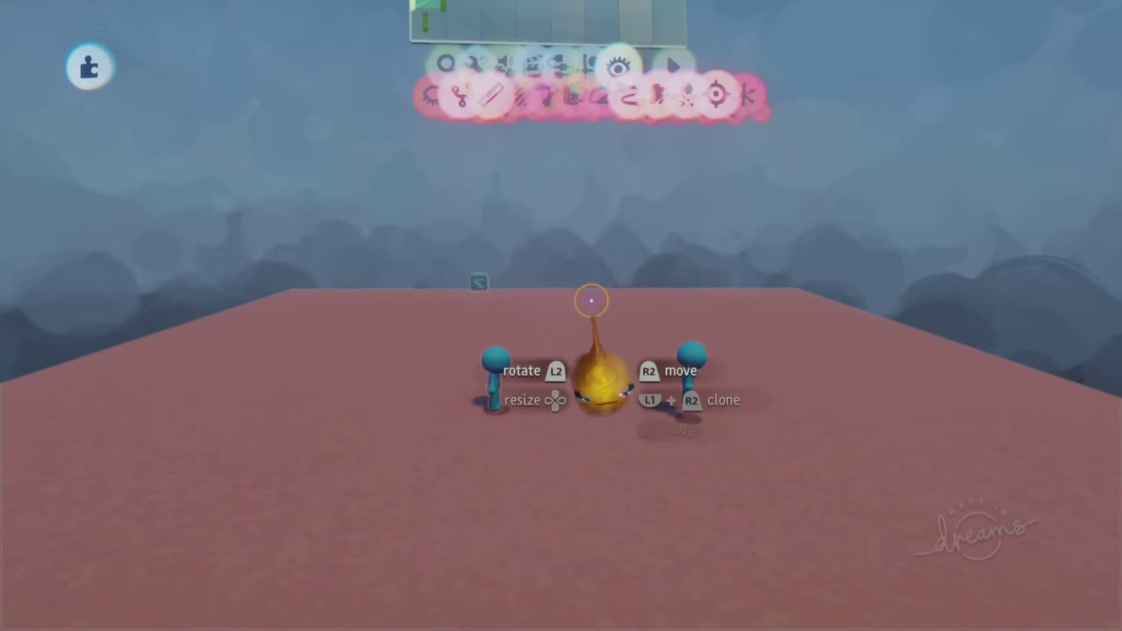
scroll(591, 301, down, 2)
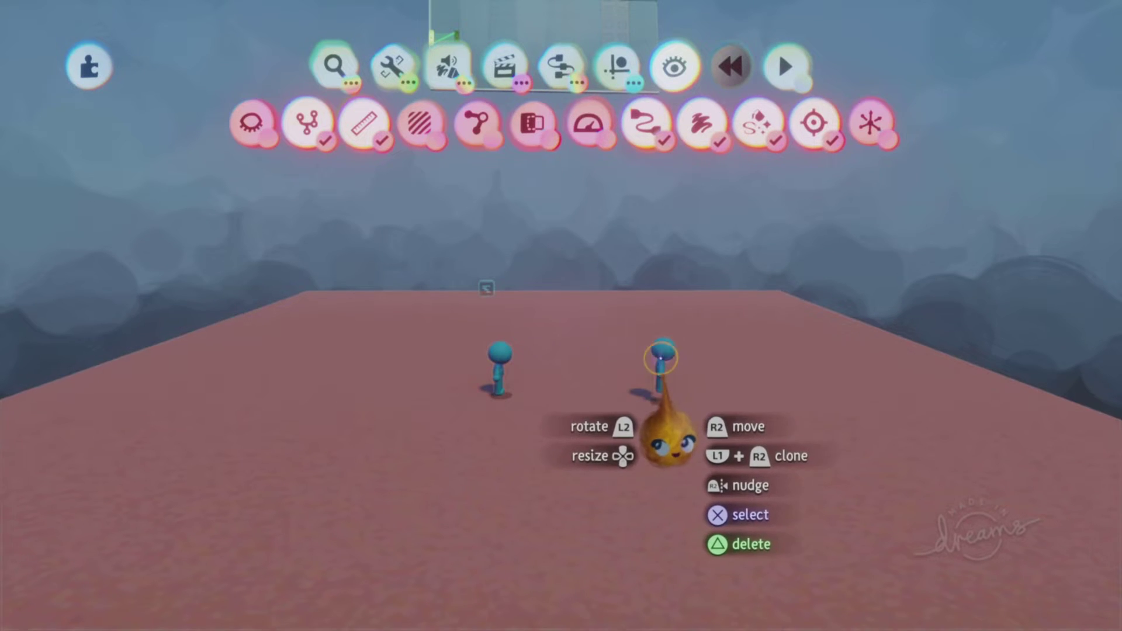
click(786, 67)
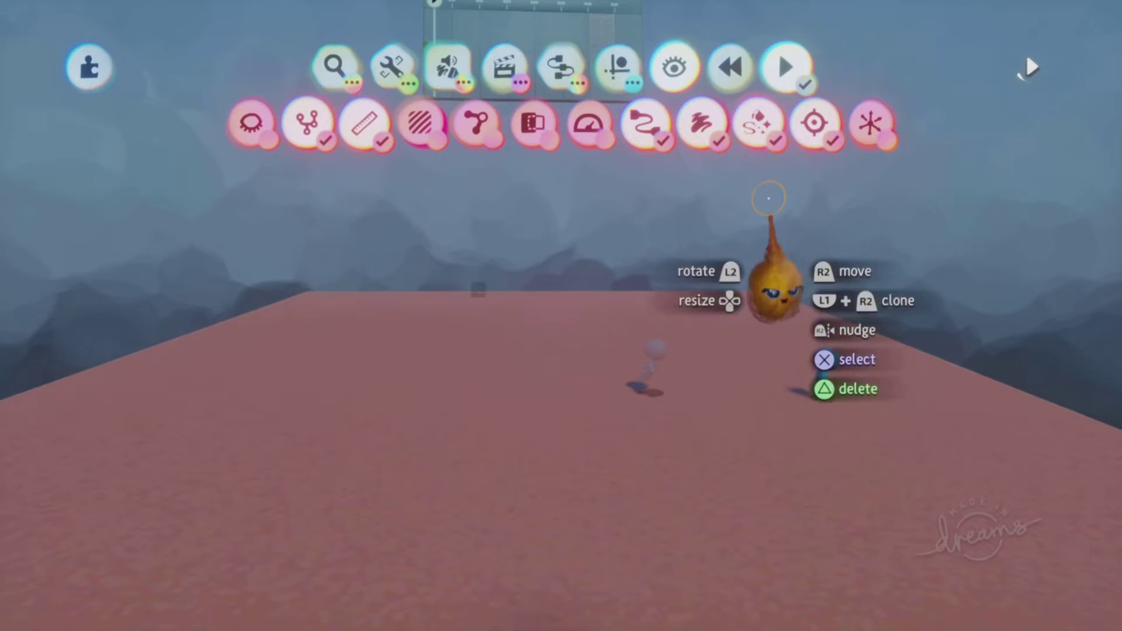
click(730, 67)
click(786, 67)
middle_drag(576, 269, 497, 267)
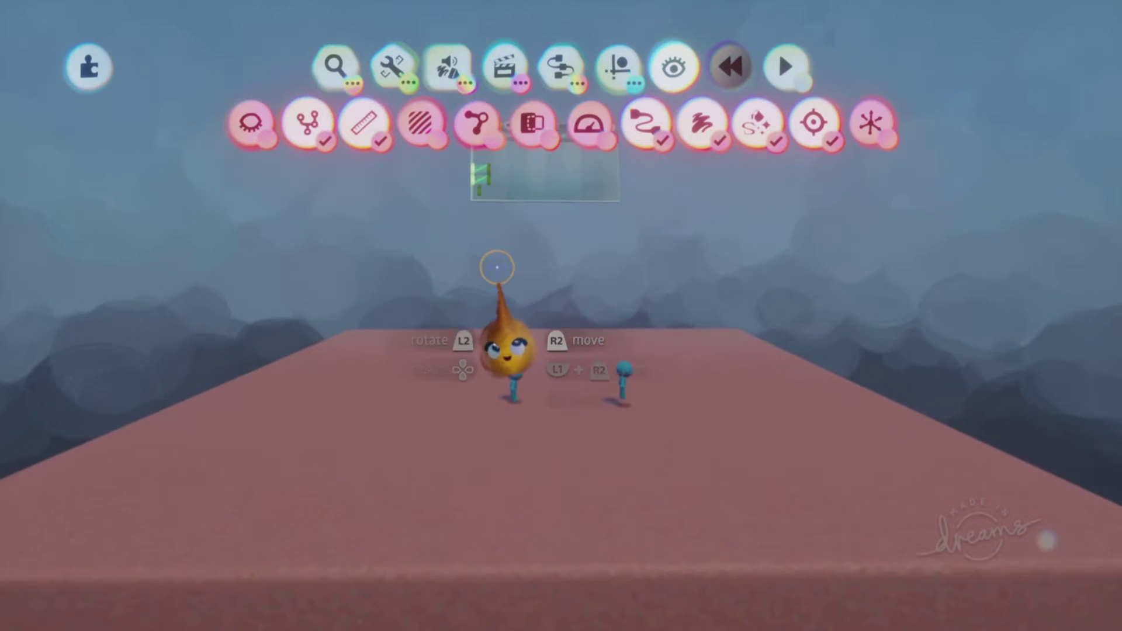
middle_drag(551, 374, 550, 420)
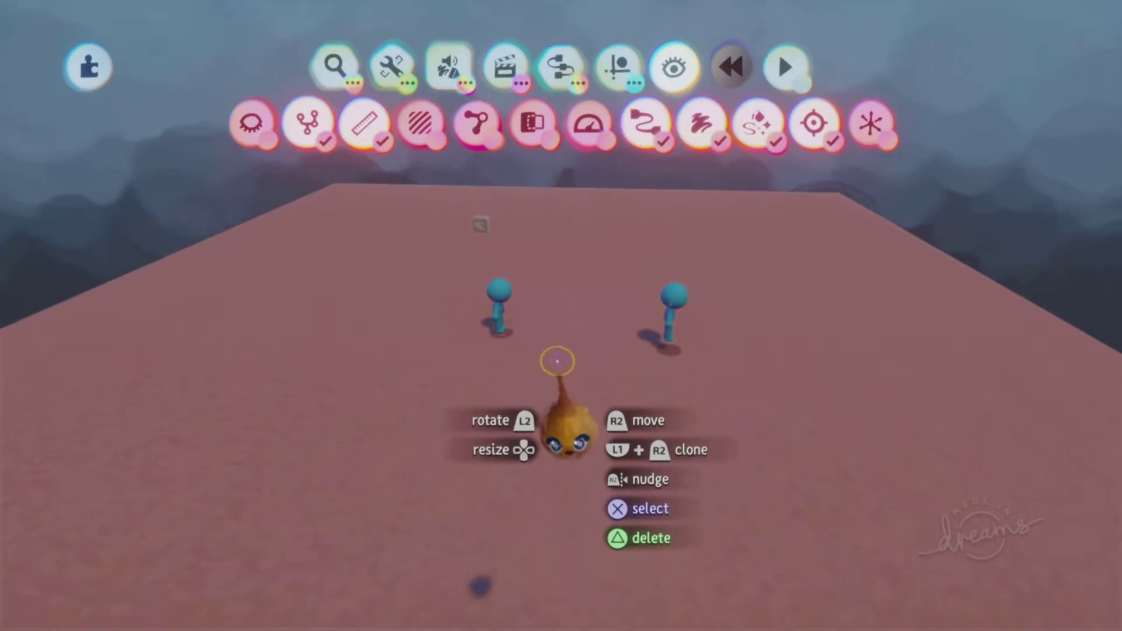
middle_drag(557, 361, 502, 317)
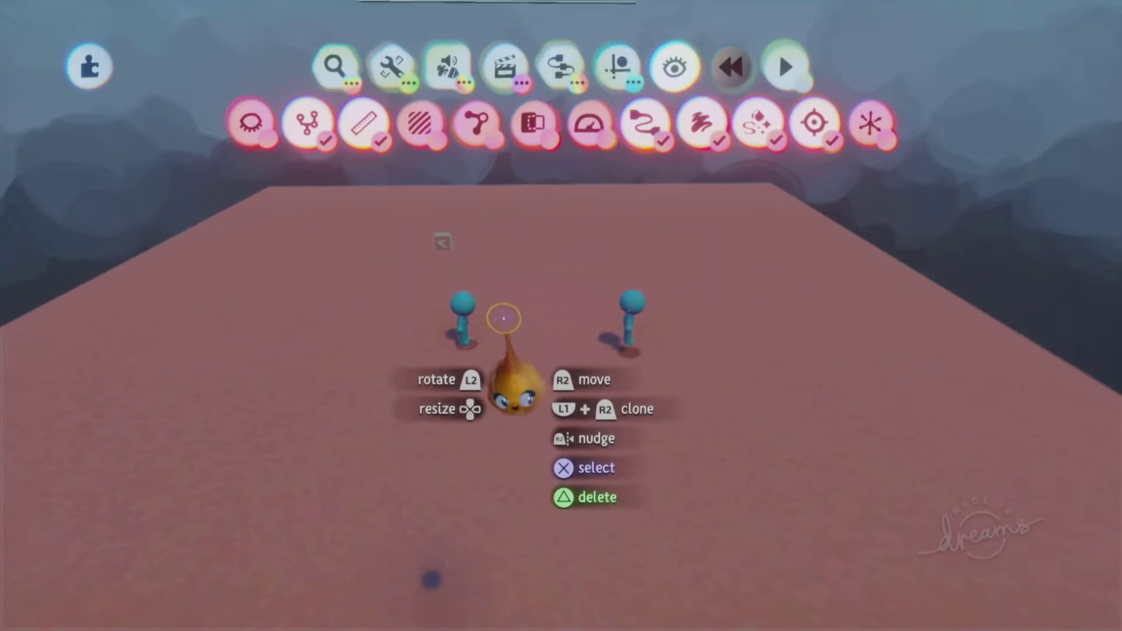